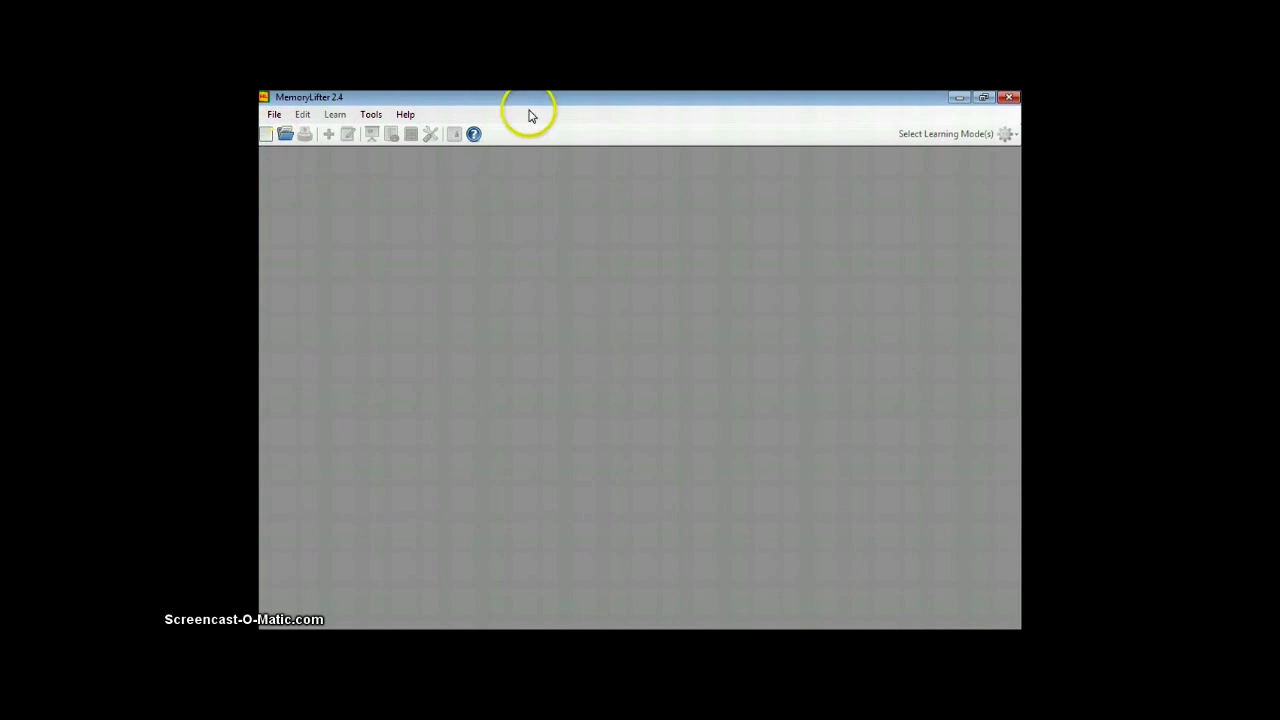
# Step: Start a new learning module named Animales in the Natural Sciences category, filling in the author's name and a description beginning "Animales del mun"
pyautogui.click(270, 138)
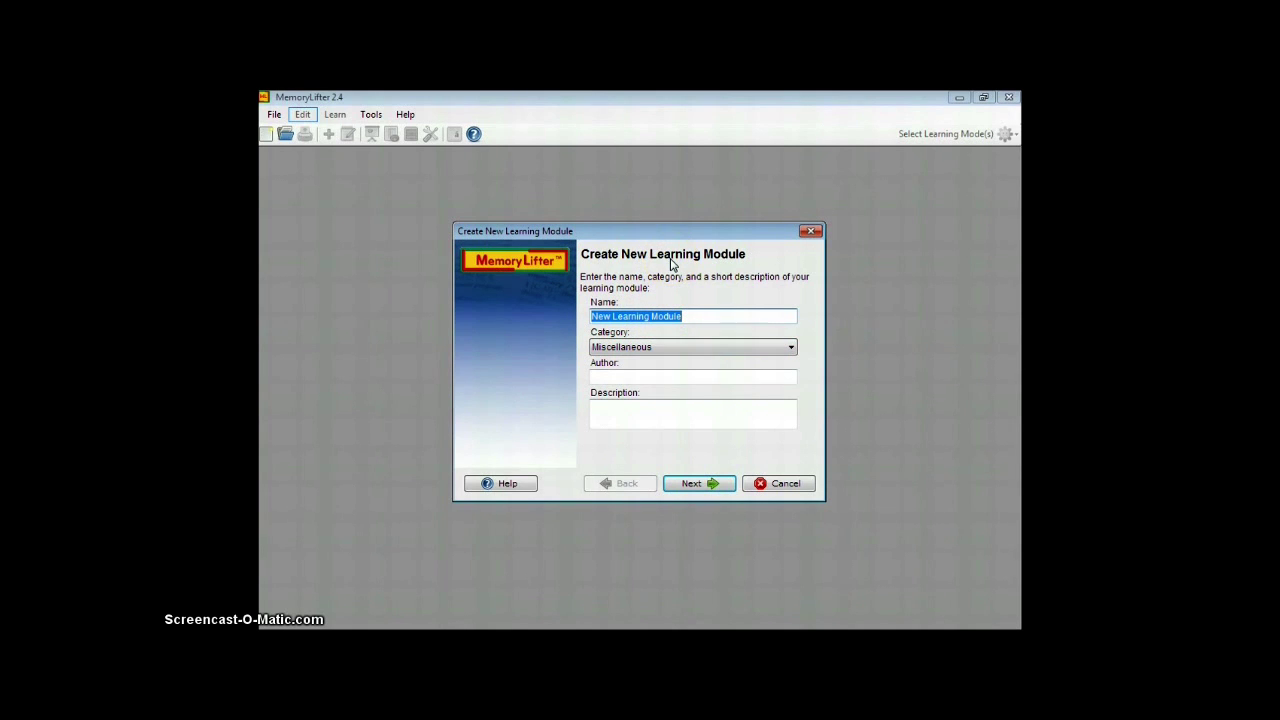
pyautogui.click(687, 310)
pyautogui.write('Animales')
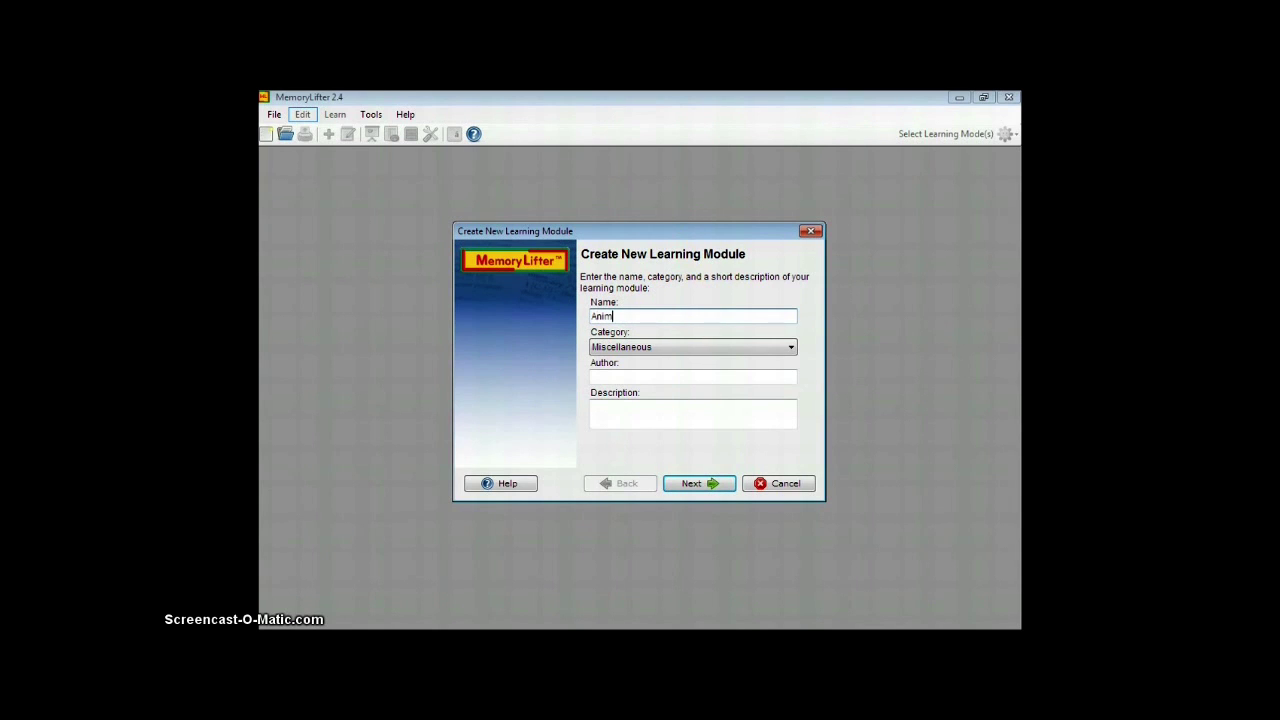
pyautogui.click(686, 347)
pyautogui.moveTo(686, 372); pyautogui.dragTo(662, 407)
pyautogui.click(641, 381)
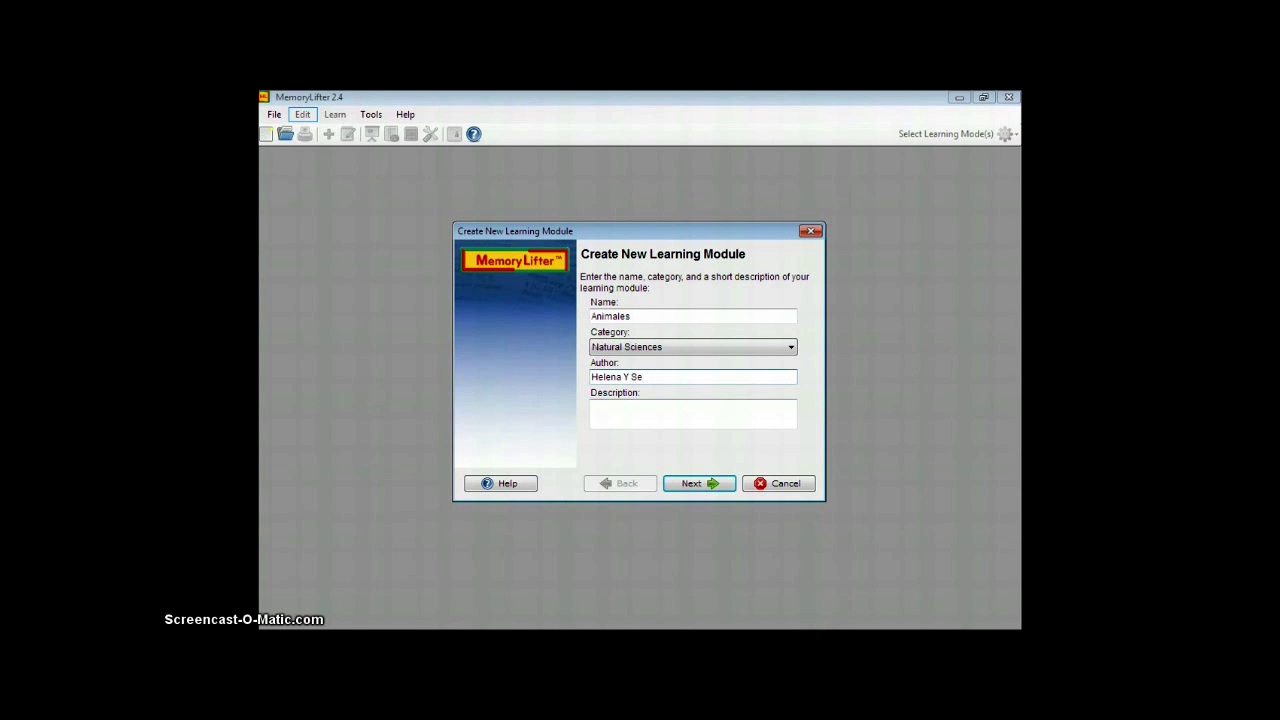
pyautogui.click(650, 402)
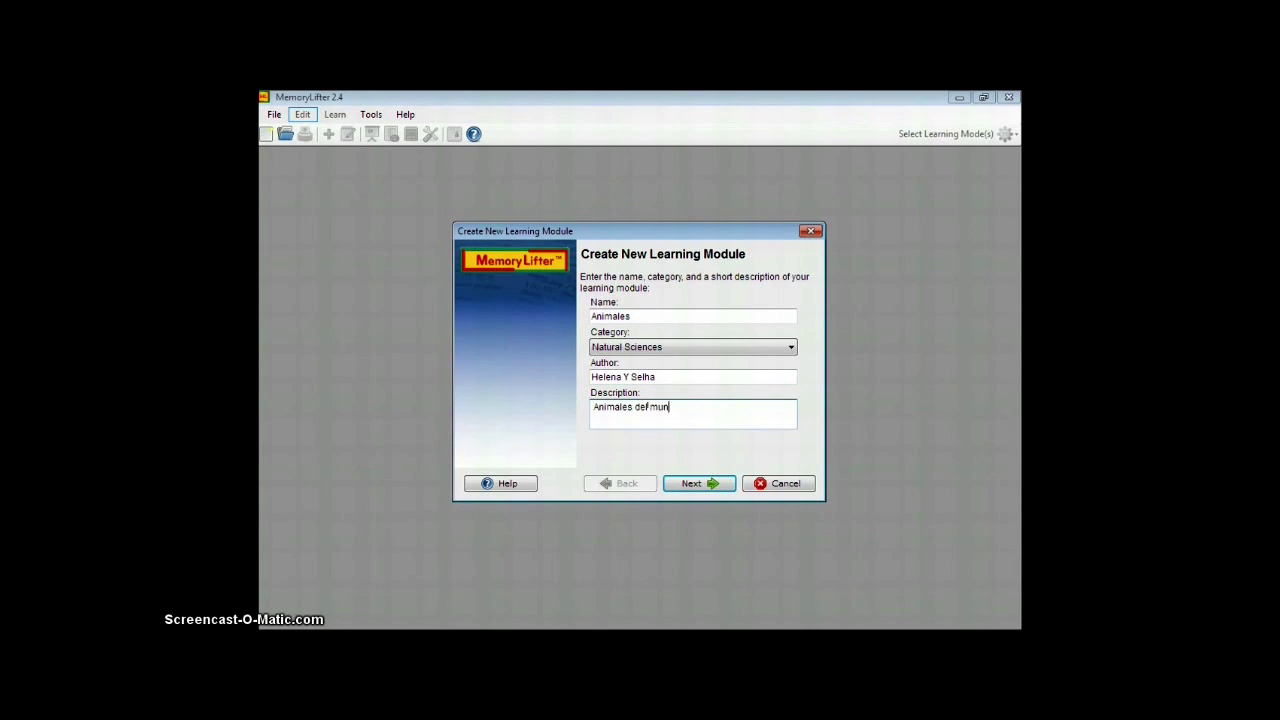
pyautogui.click(707, 485)
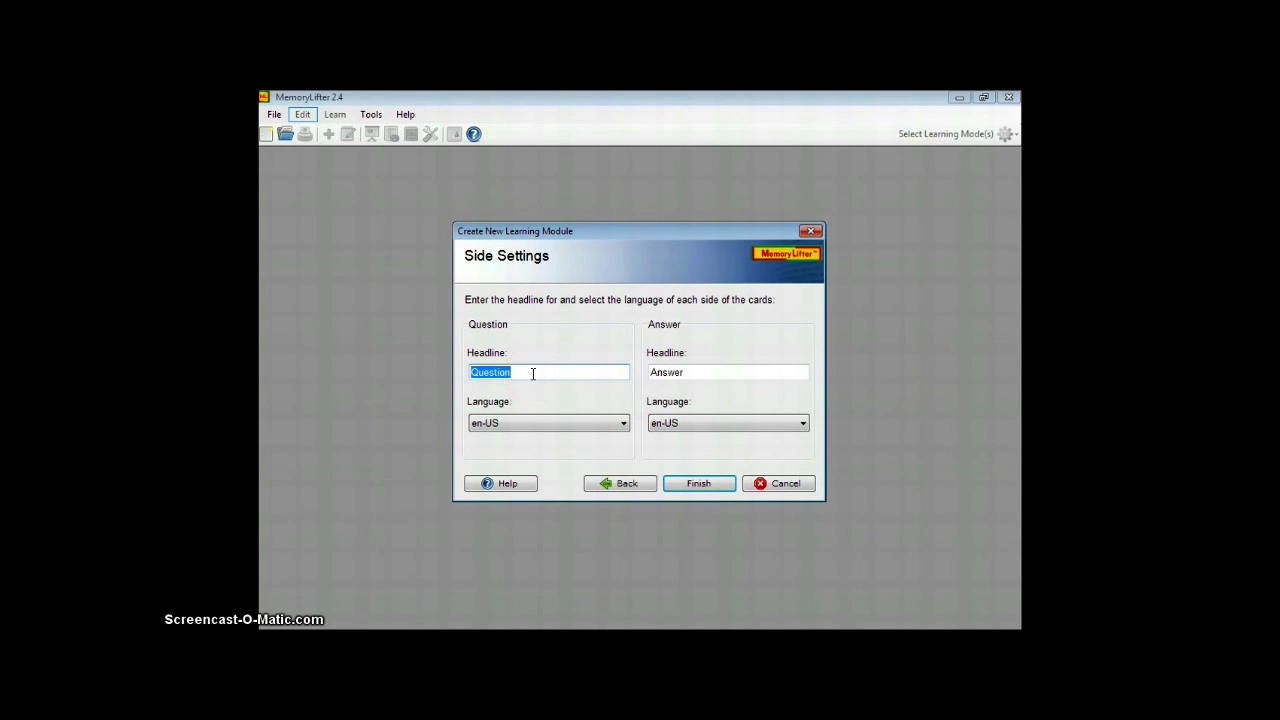
# Step: Keep the Question and Answer headlines with en-US for both card sides and finish creating the module
pyautogui.doubleClick(524, 373)
pyautogui.click(519, 373)
pyautogui.moveTo(520, 374); pyautogui.dragTo(491, 371)
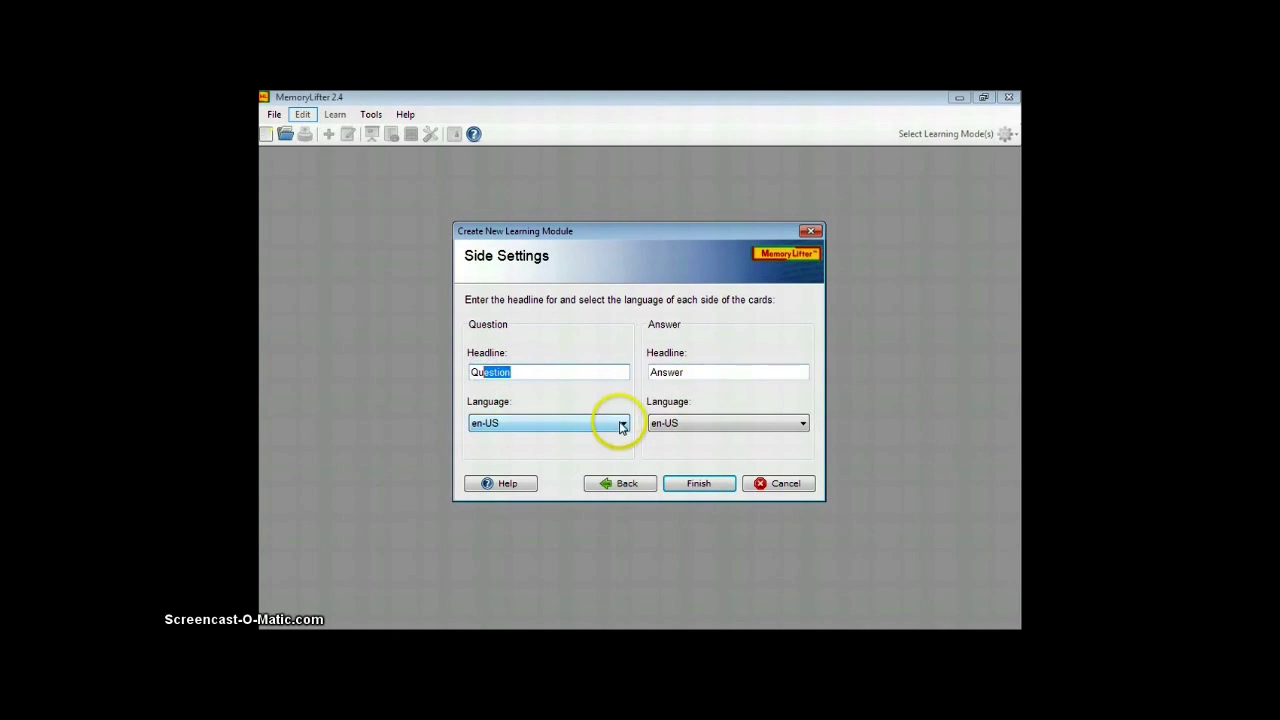
pyautogui.click(706, 480)
pyautogui.click(657, 501)
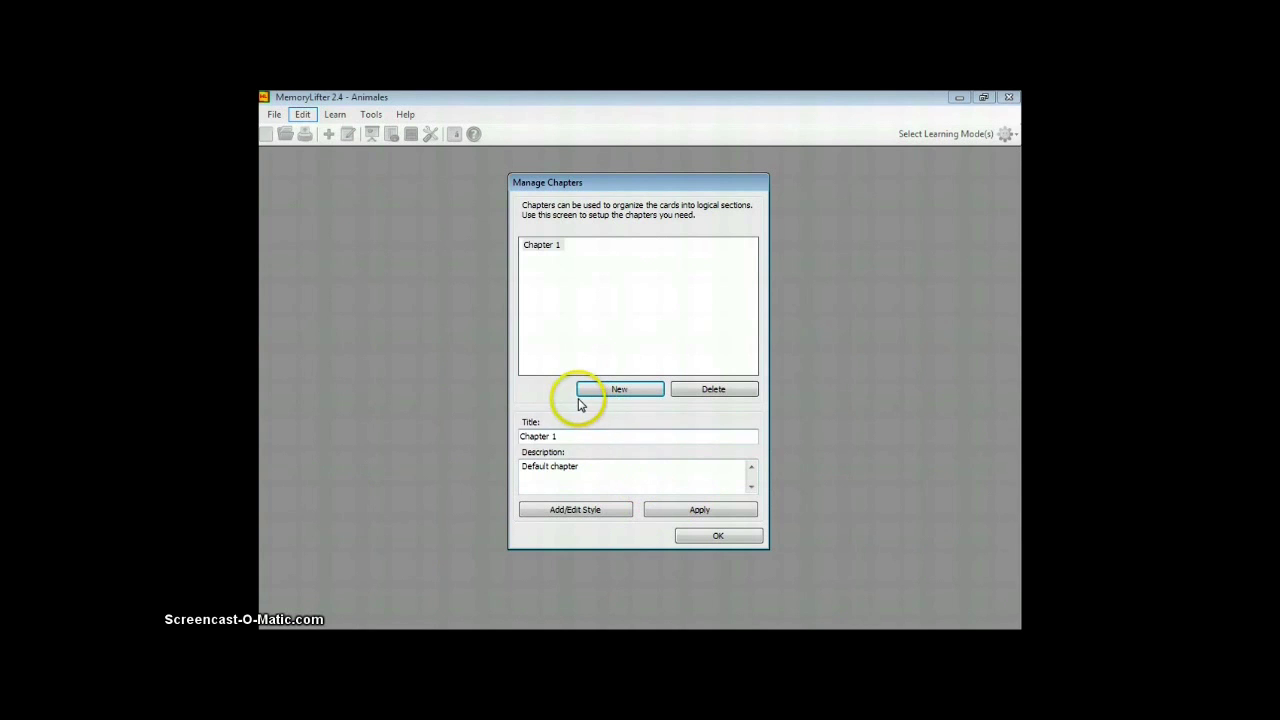
# Step: Edit the card style of Chapter 1, enabling a dark blue foreground color for the question
pyautogui.click(562, 247)
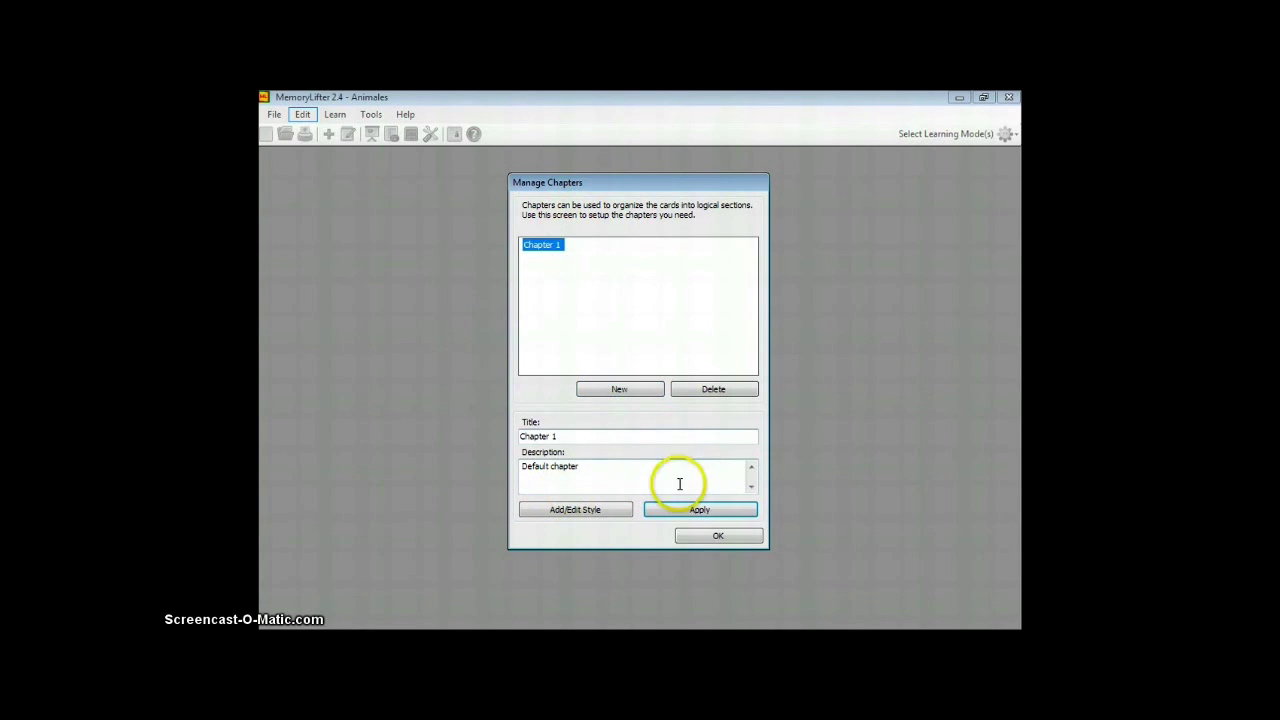
pyautogui.click(607, 513)
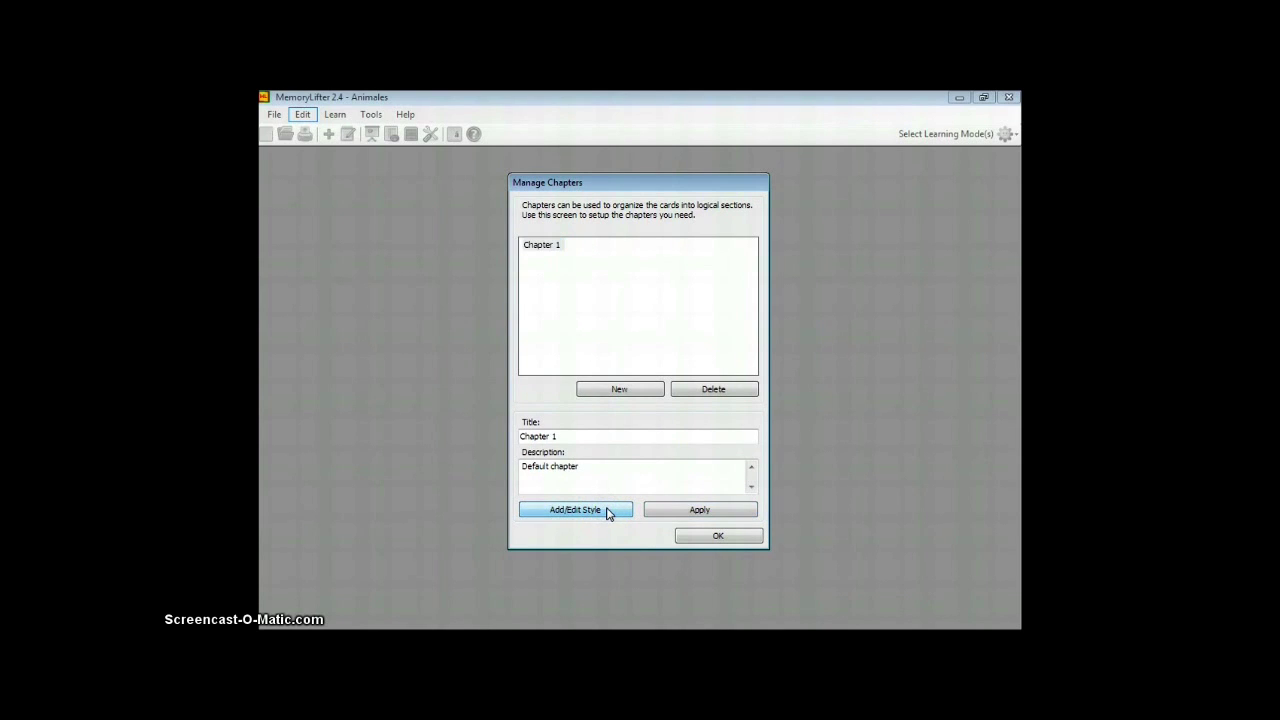
pyautogui.click(567, 518)
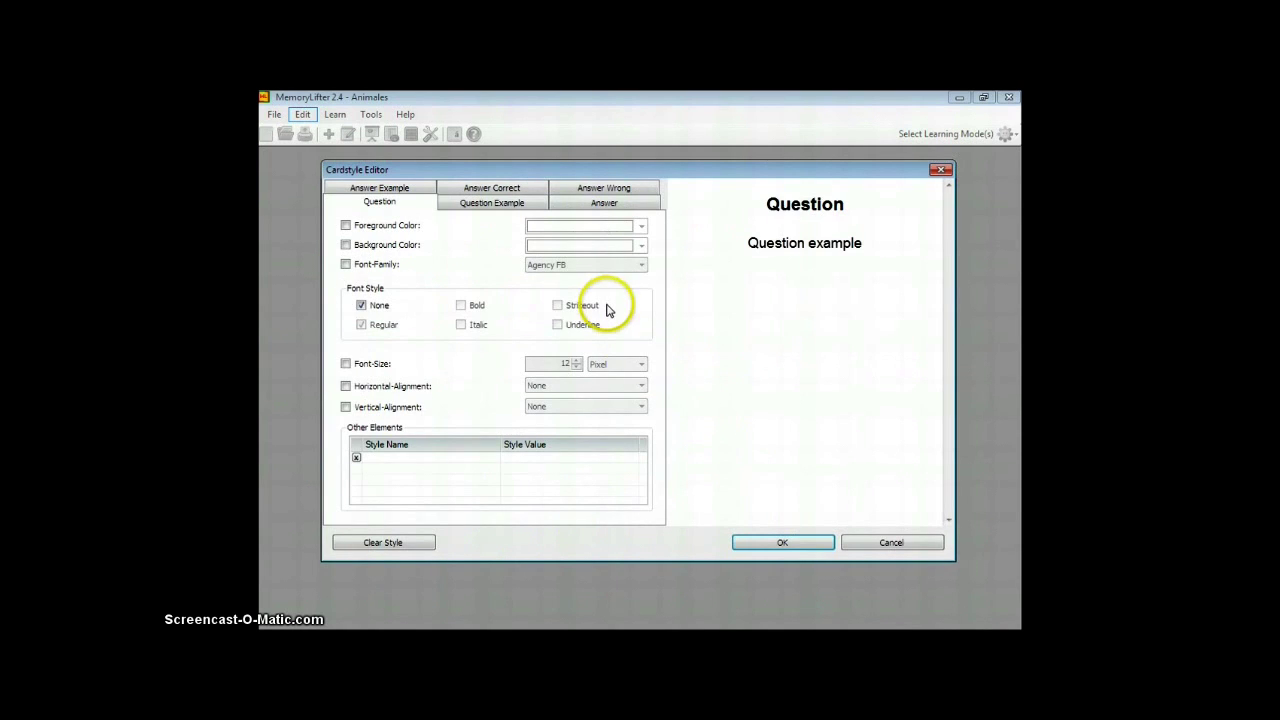
pyautogui.click(345, 225)
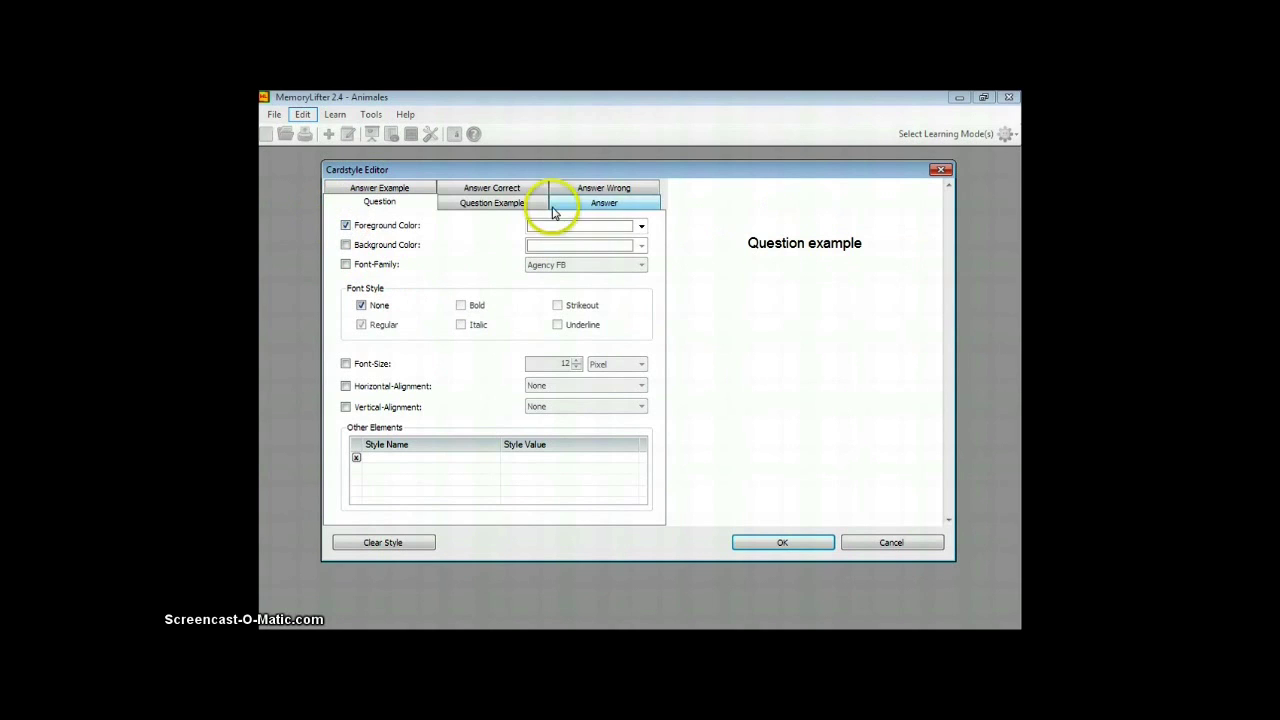
pyautogui.click(641, 226)
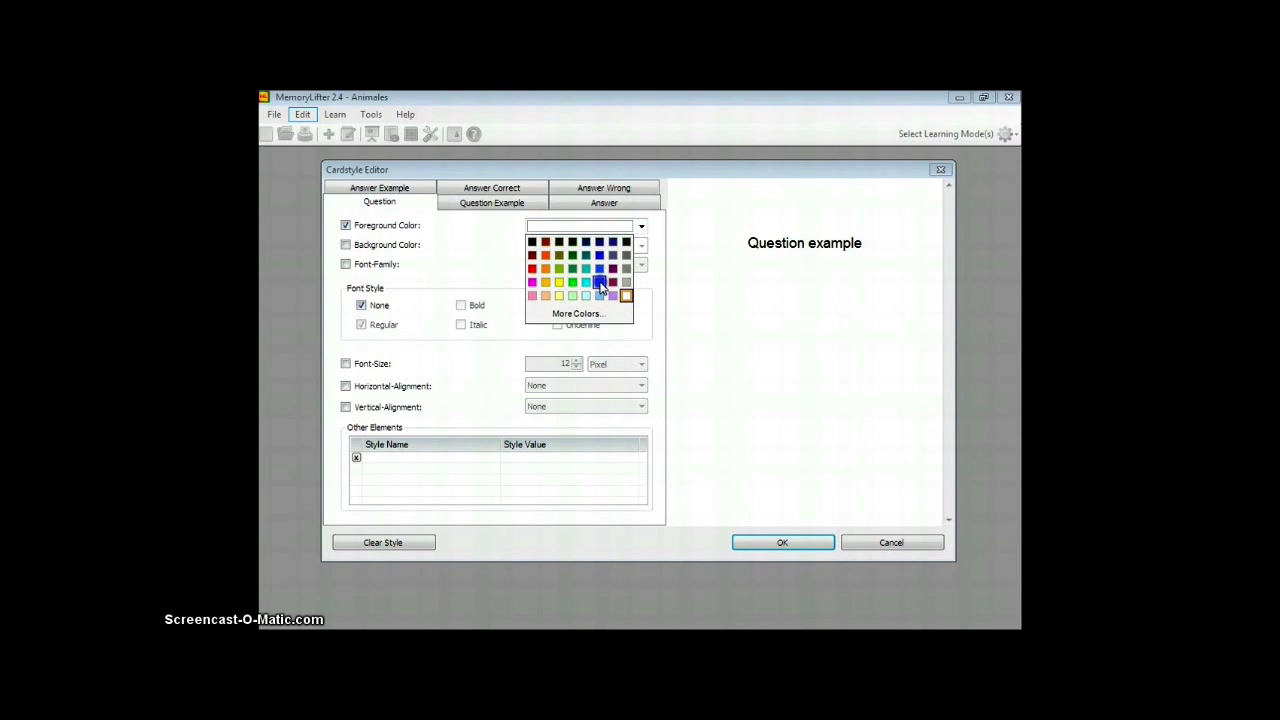
pyautogui.click(600, 284)
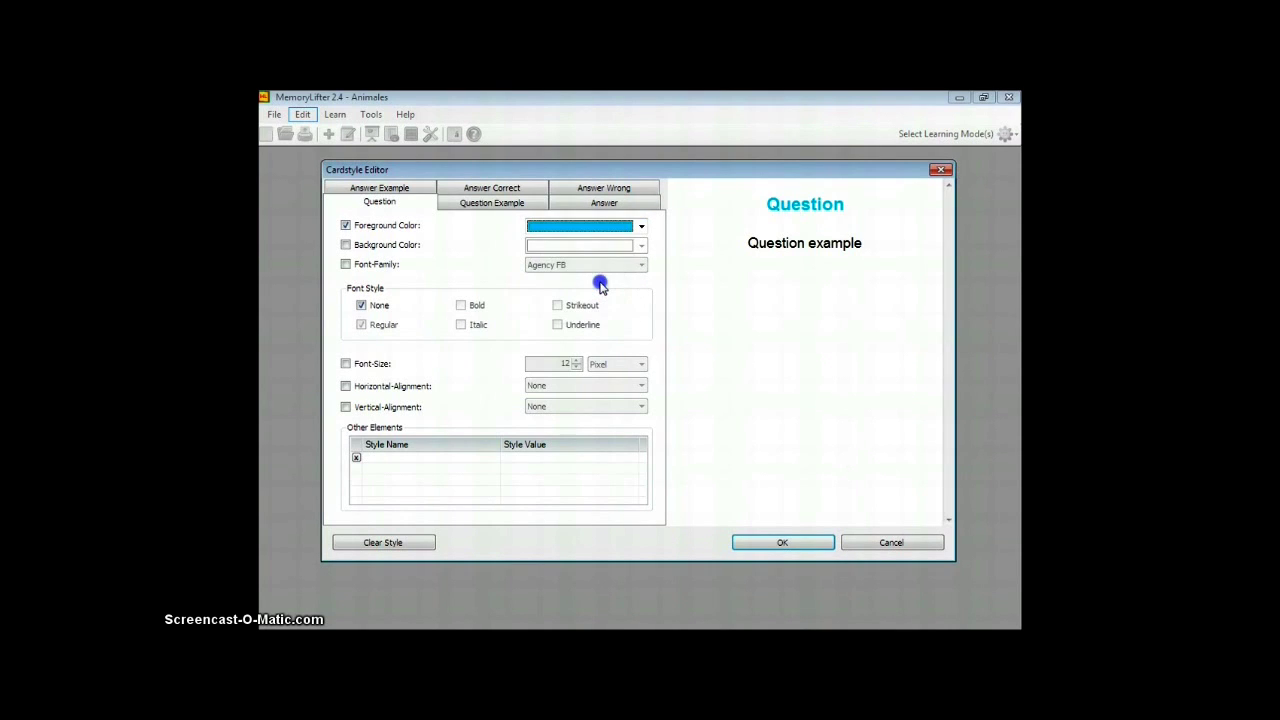
pyautogui.click(641, 227)
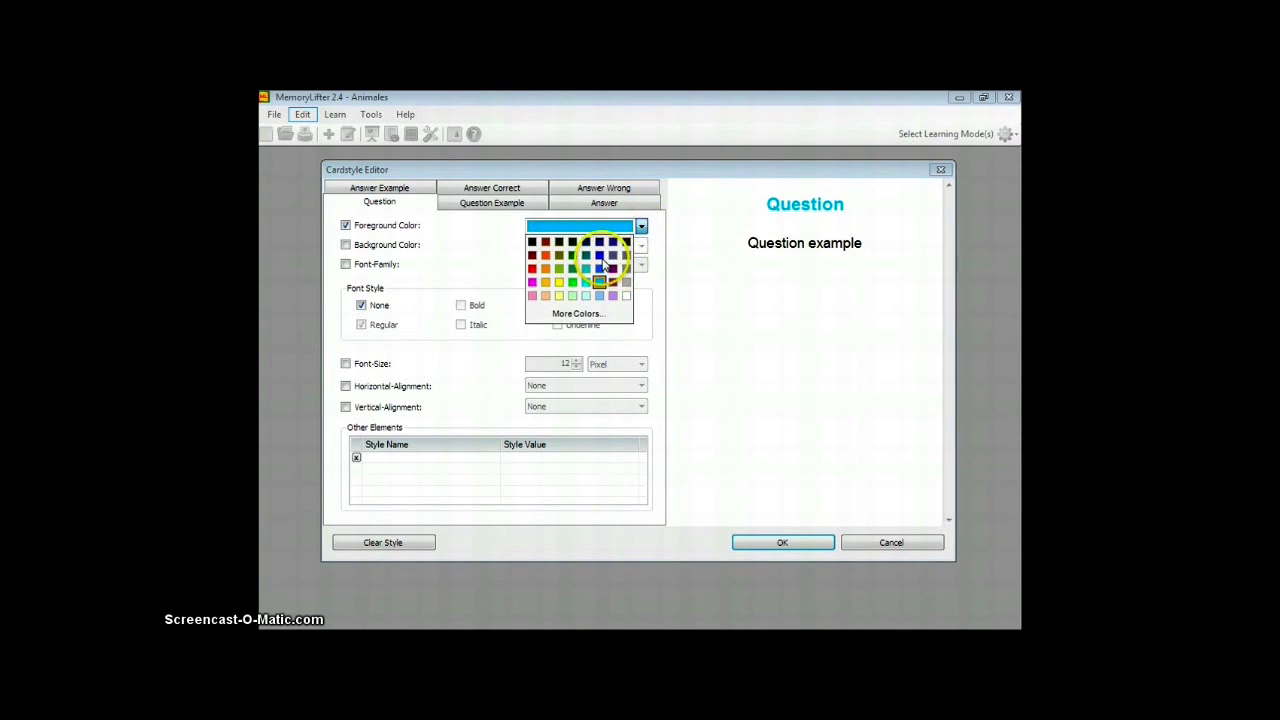
pyautogui.click(600, 256)
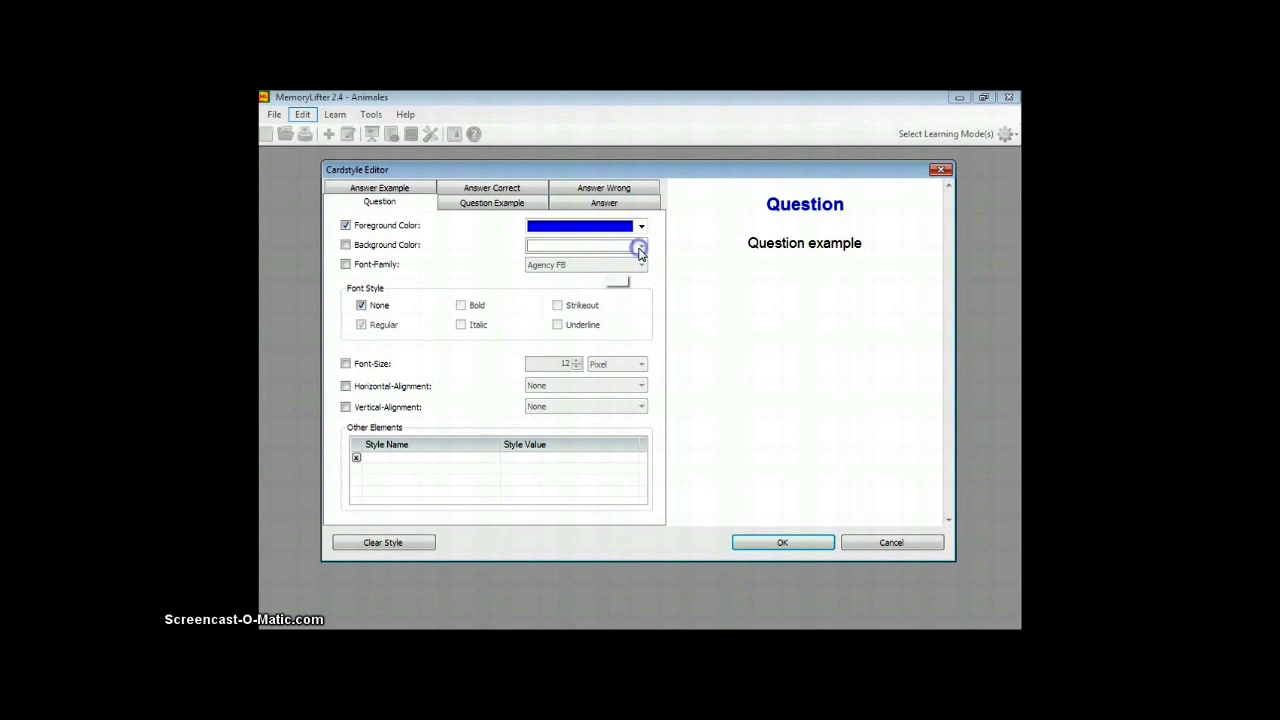
# Step: Enable a light blue background color for the question and accept the card style
pyautogui.click(345, 245)
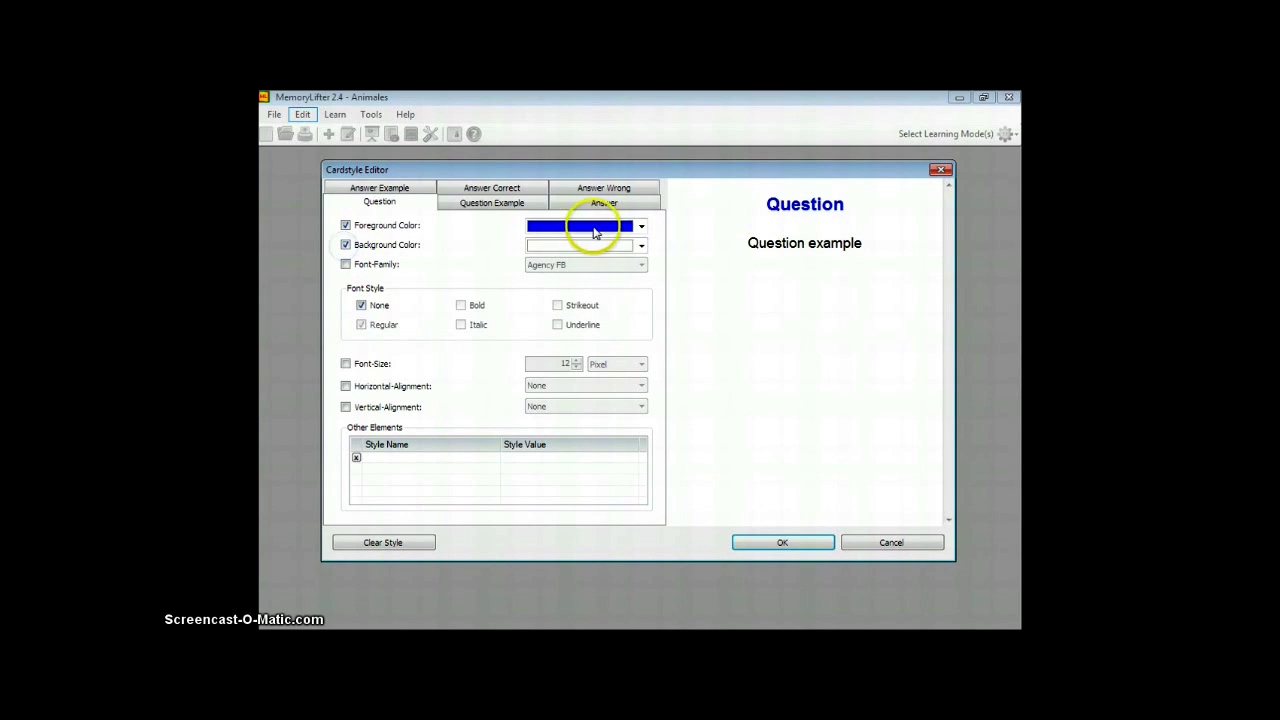
pyautogui.click(641, 245)
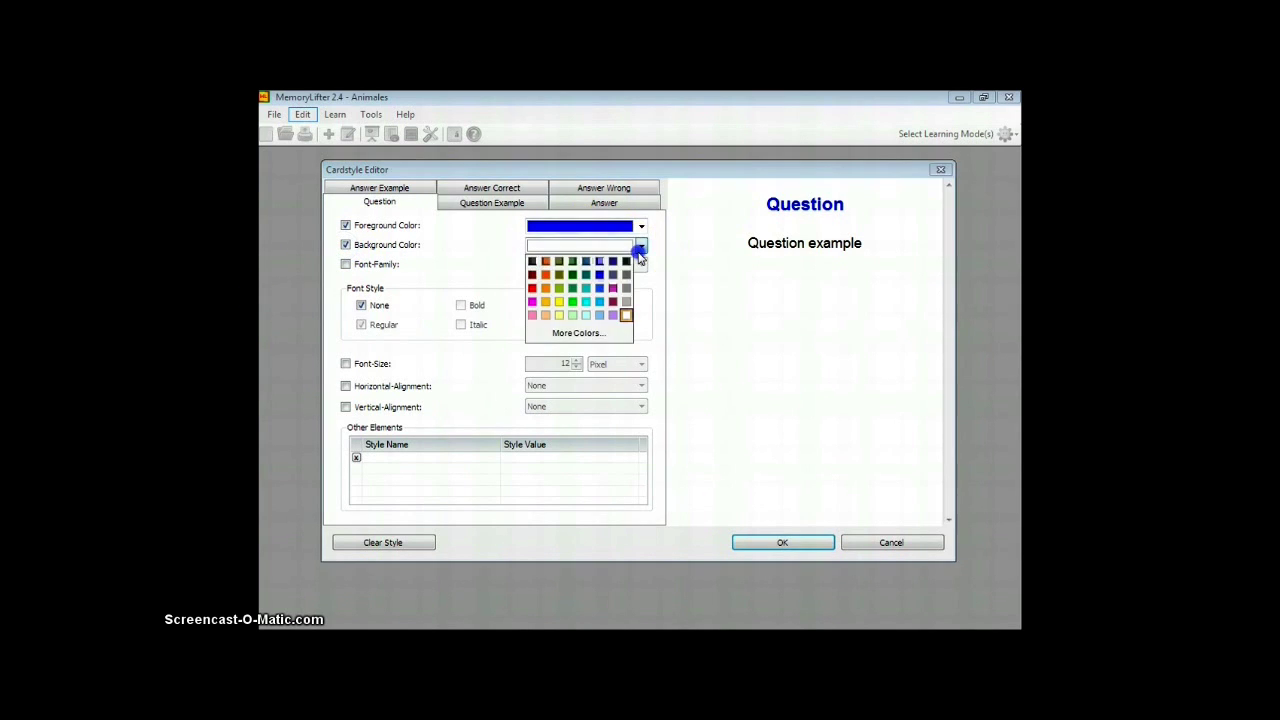
pyautogui.click(599, 302)
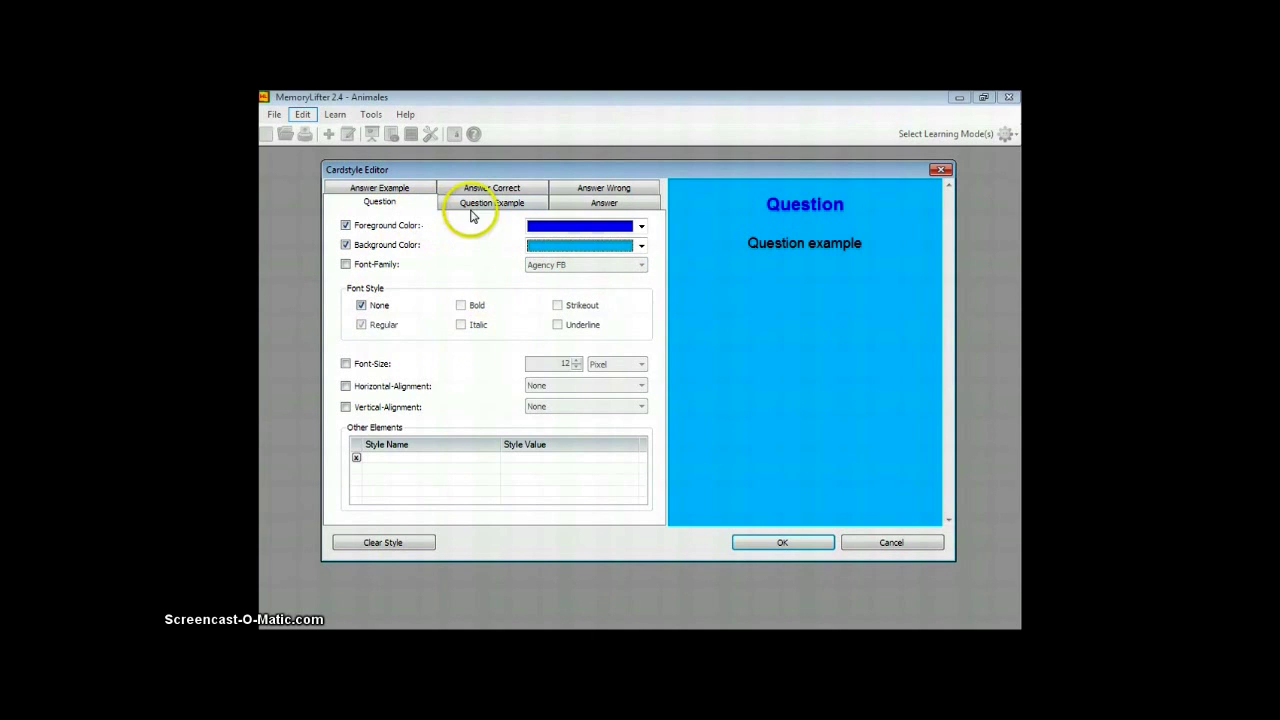
pyautogui.click(600, 200)
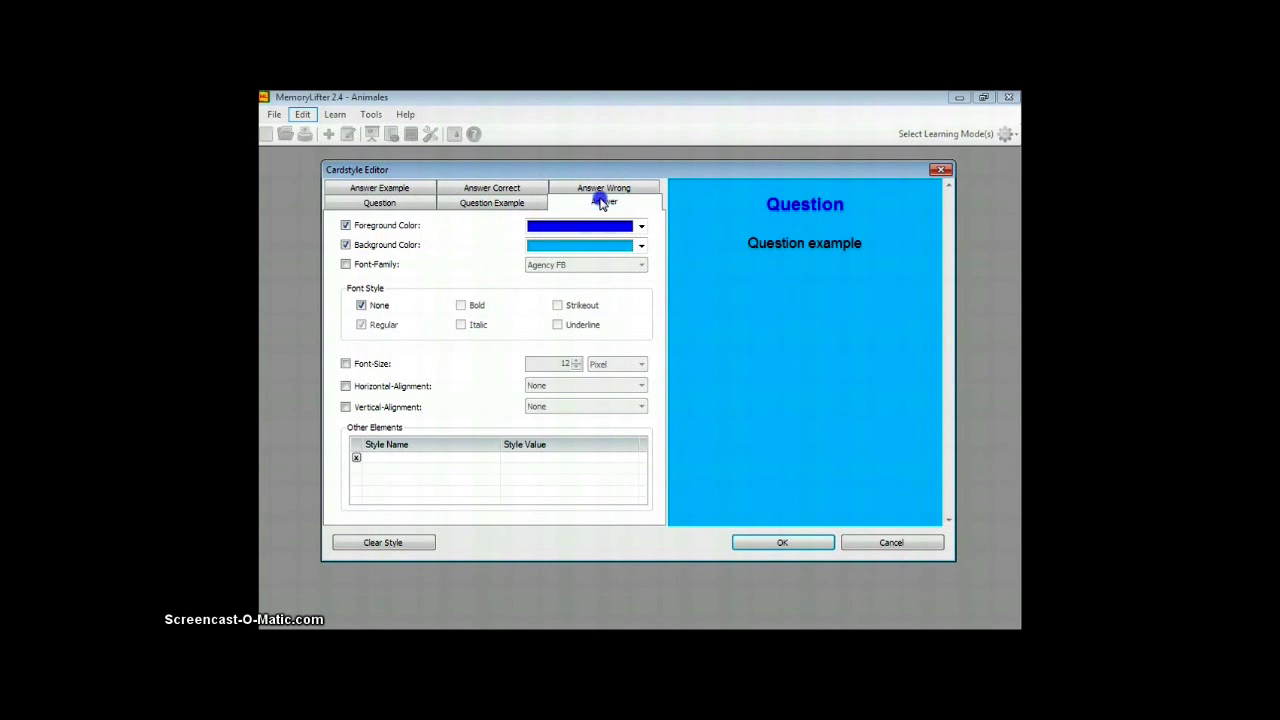
pyautogui.click(396, 202)
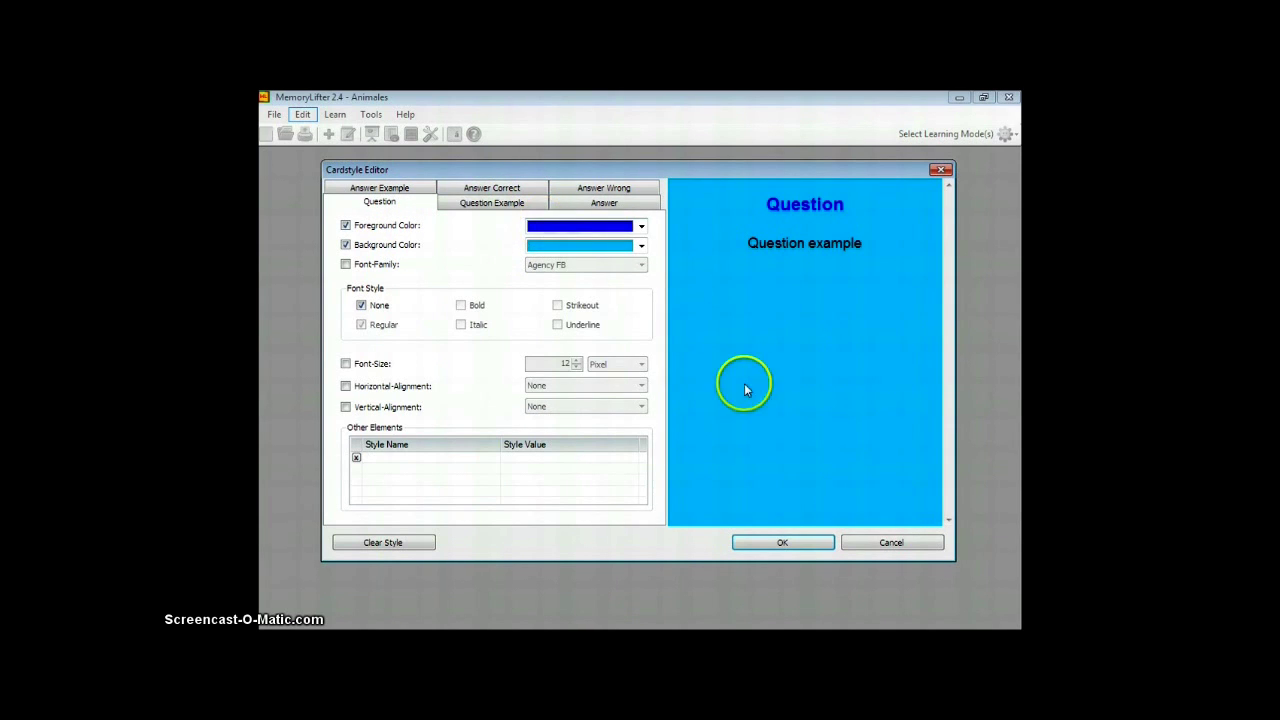
pyautogui.click(812, 540)
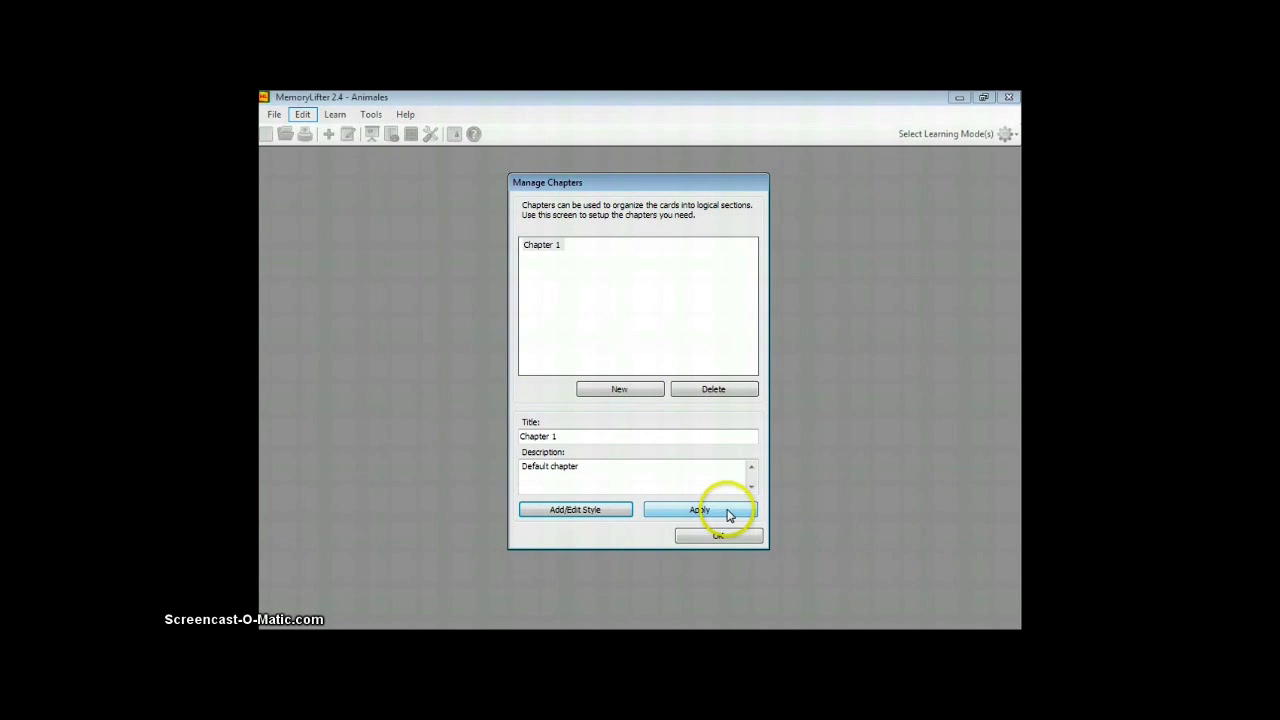
# Step: Apply the Chapter 1 settings, finish managing chapters and dismiss the chapter selection notice
pyautogui.click(728, 512)
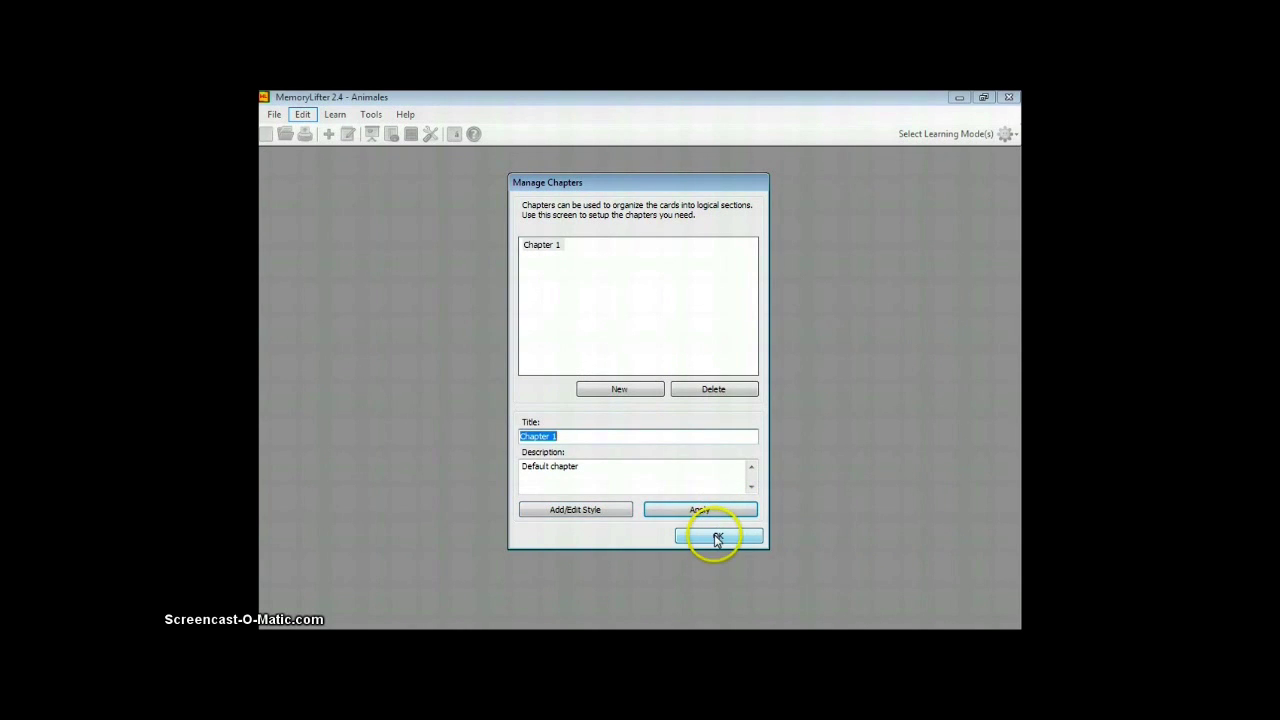
pyautogui.click(716, 538)
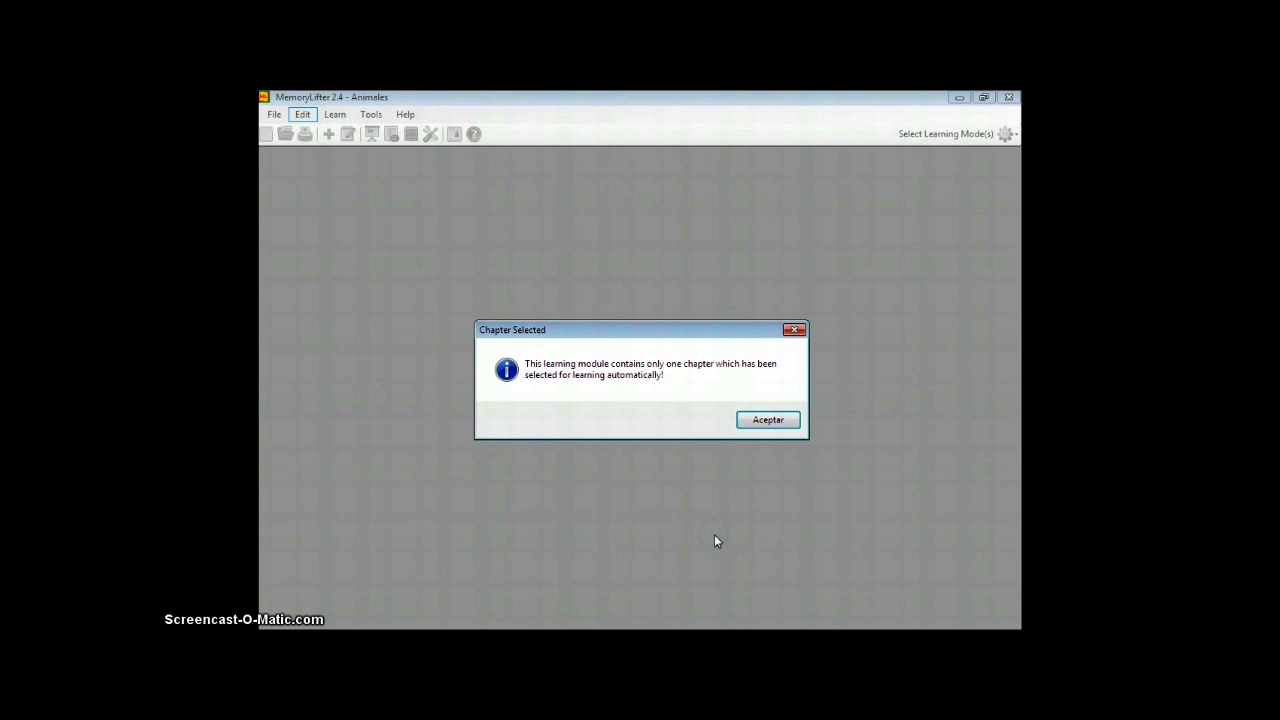
pyautogui.click(765, 427)
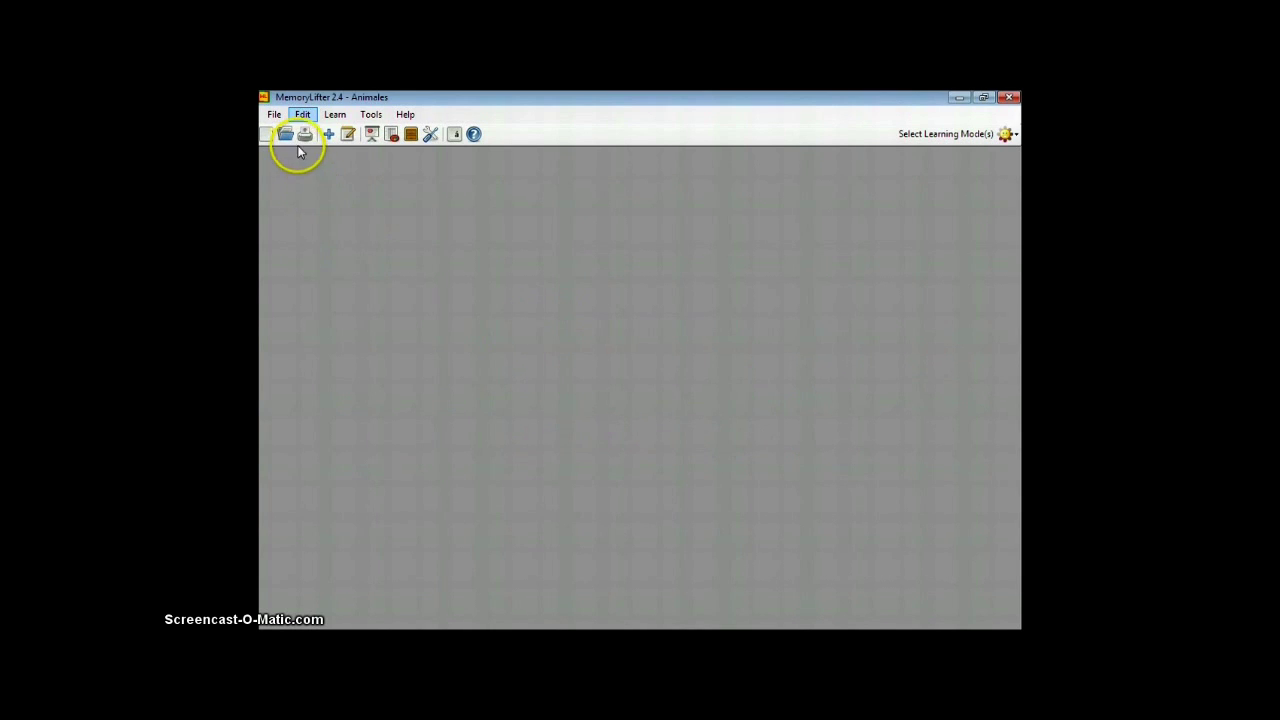
# Step: Open the card editor and enter the question "¿A que animal le pertenecen estas orejas?" for a Chapter 1 card
pyautogui.click(348, 137)
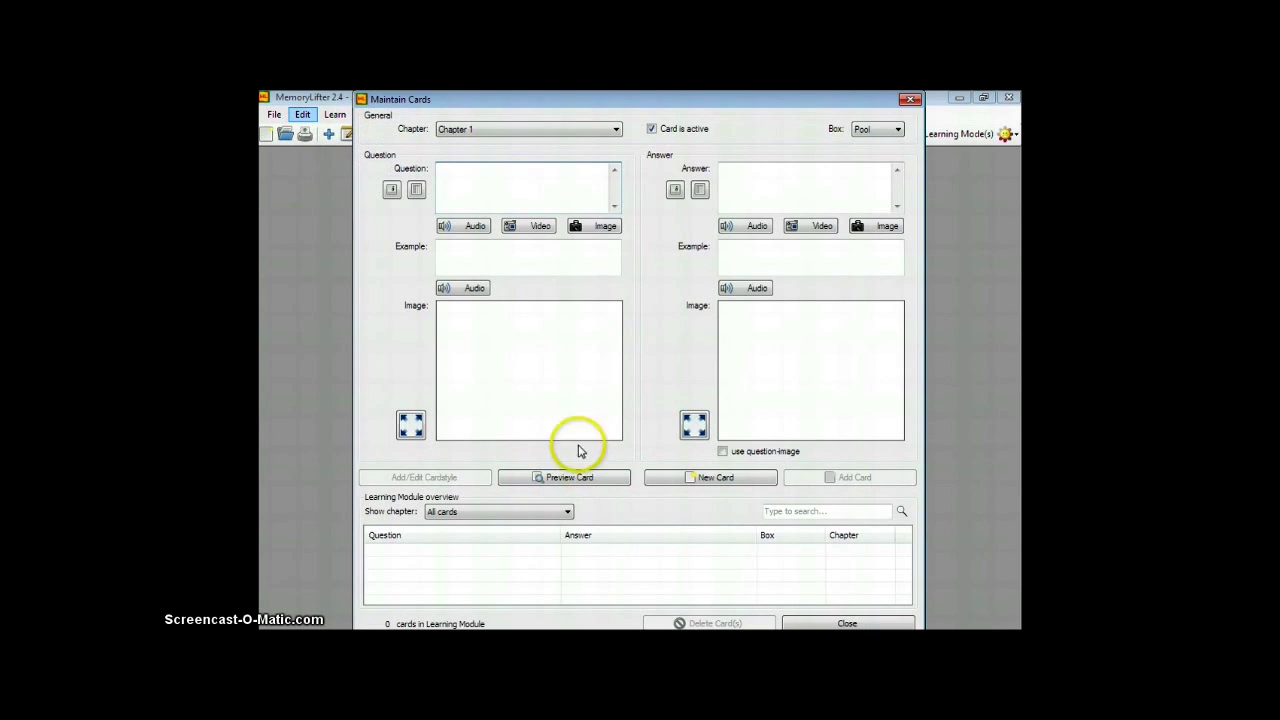
pyautogui.click(551, 192)
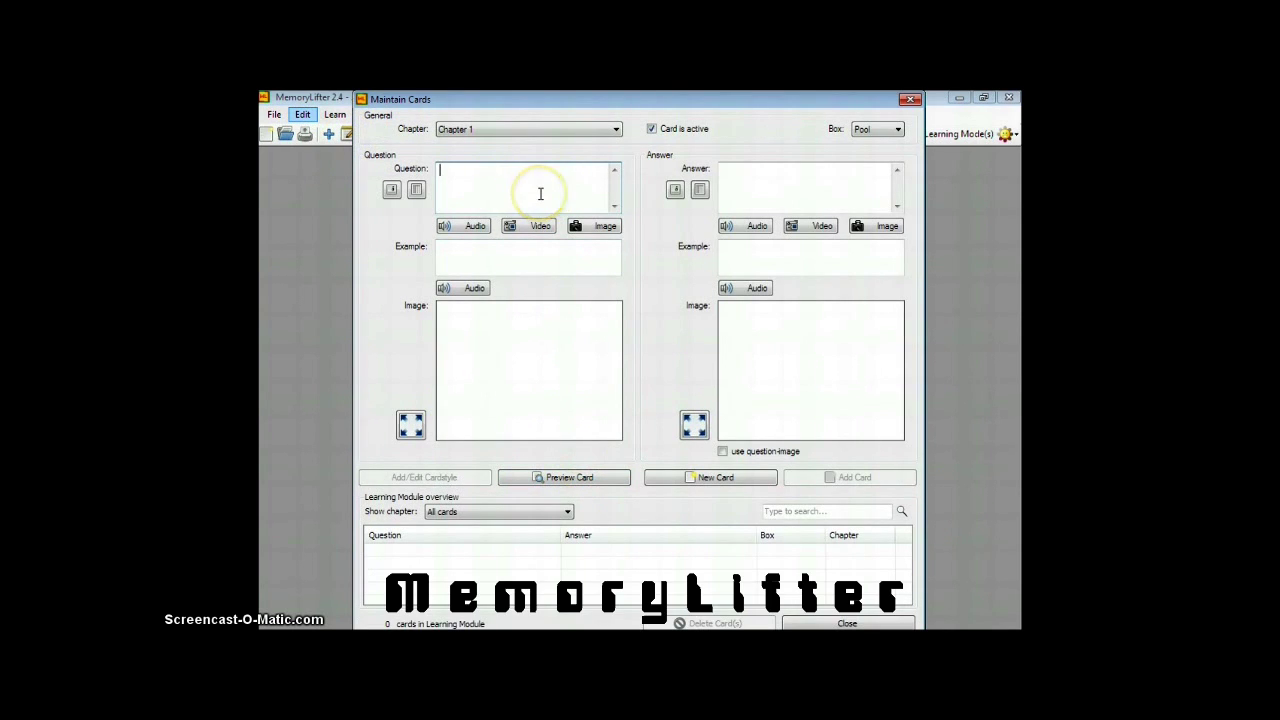
pyautogui.write('c')
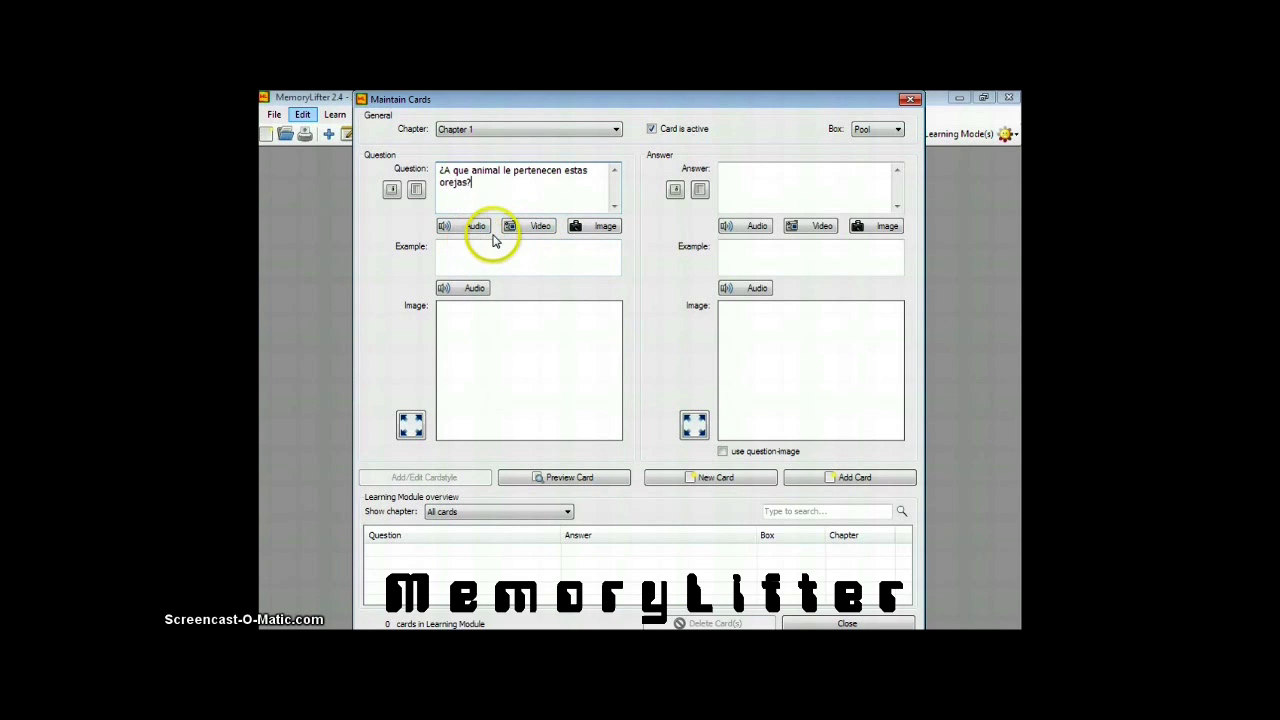
# Step: Add the picture of the wolf's ears from the Imágenes library as the question image
pyautogui.click(595, 226)
pyautogui.click(598, 245)
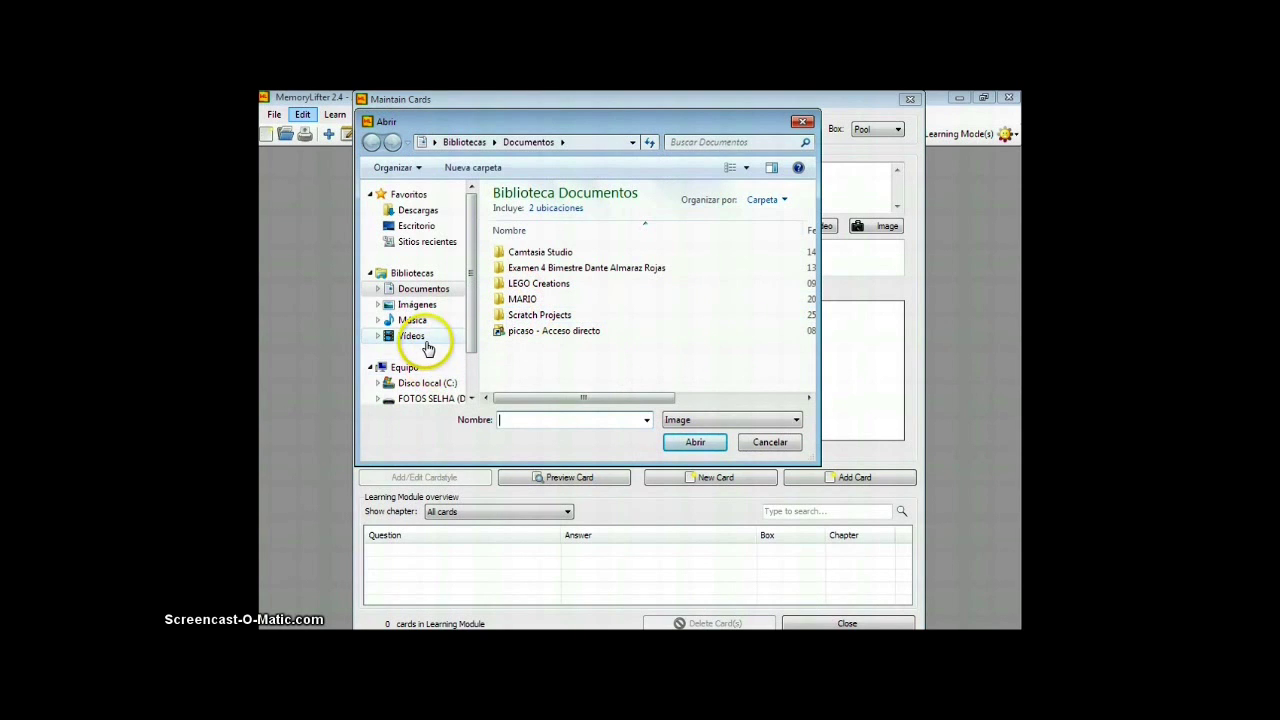
pyautogui.click(417, 304)
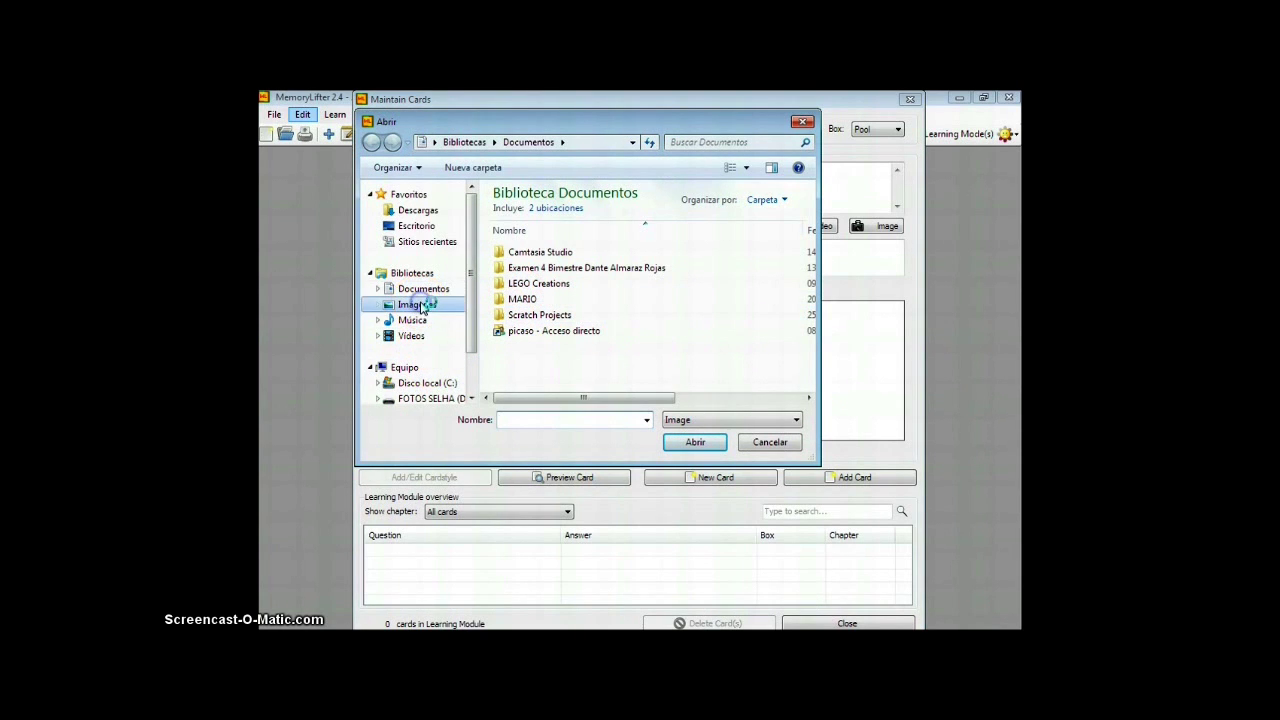
pyautogui.scroll(-3, 812, 270)
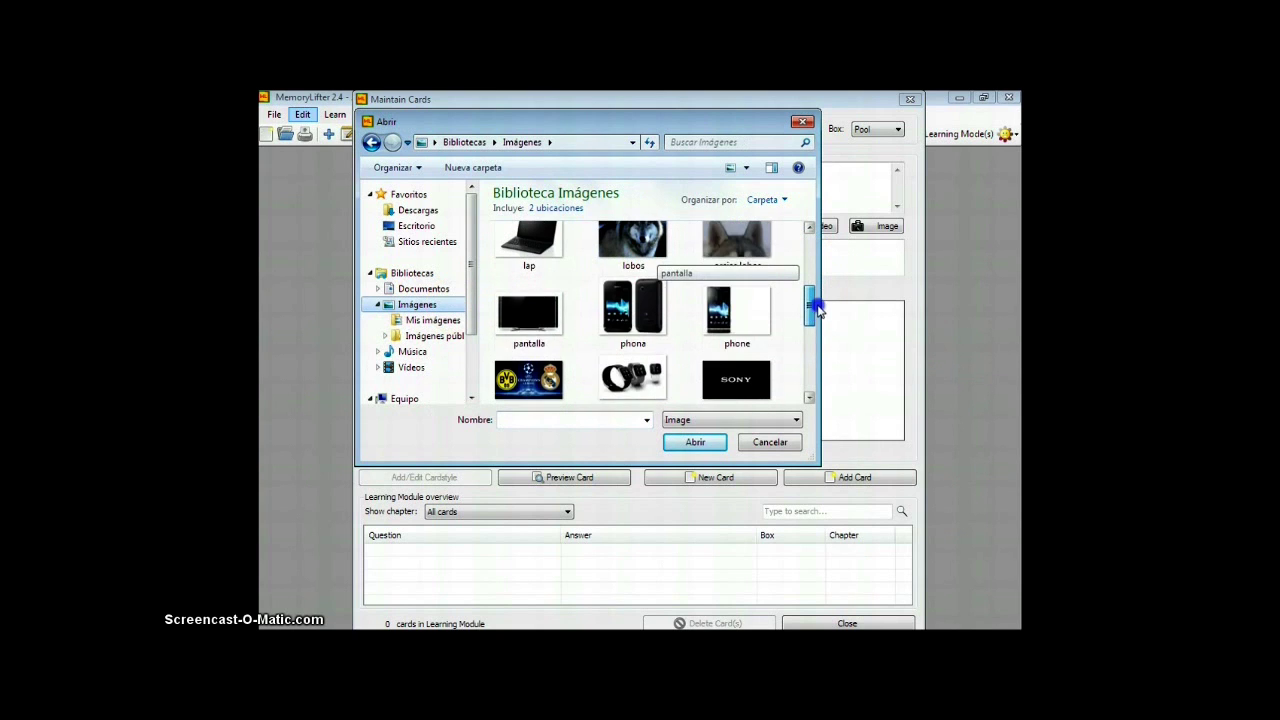
pyautogui.click(752, 282)
pyautogui.doubleClick(752, 282)
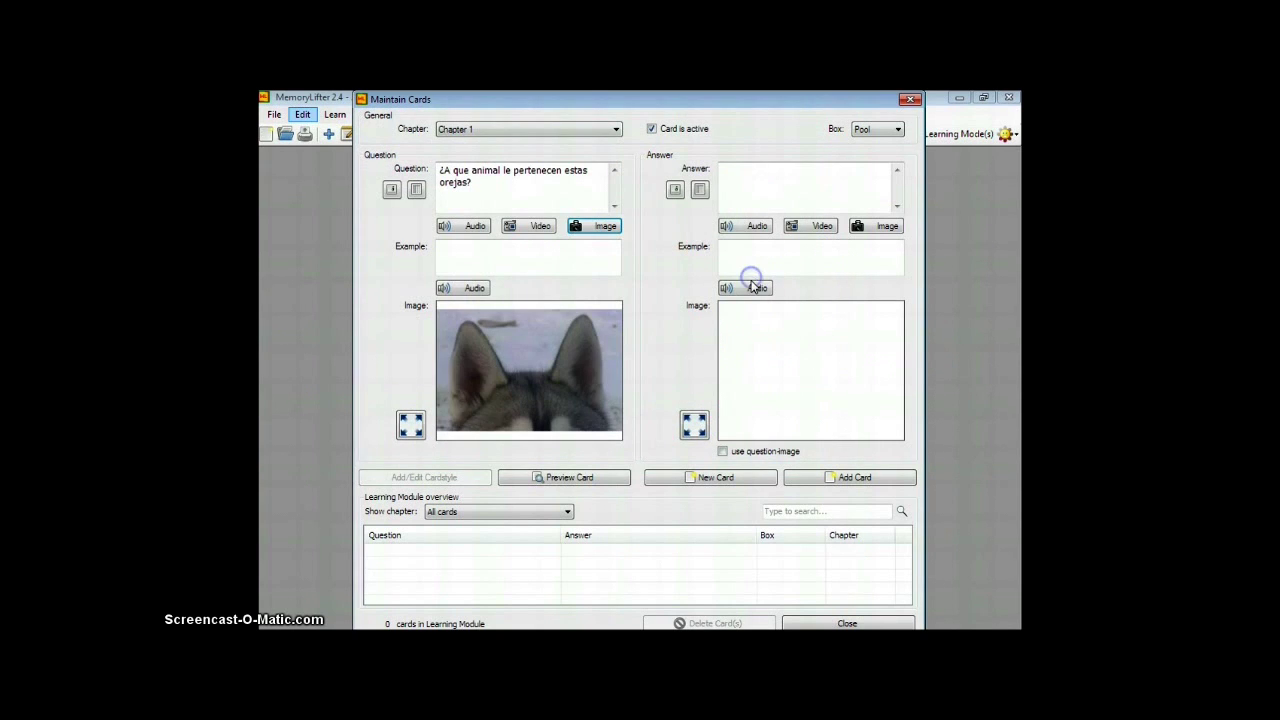
# Step: Attach the audio file "Sound Effect - Wolf Howls 01" from drive D: to the card's question
pyautogui.click(478, 230)
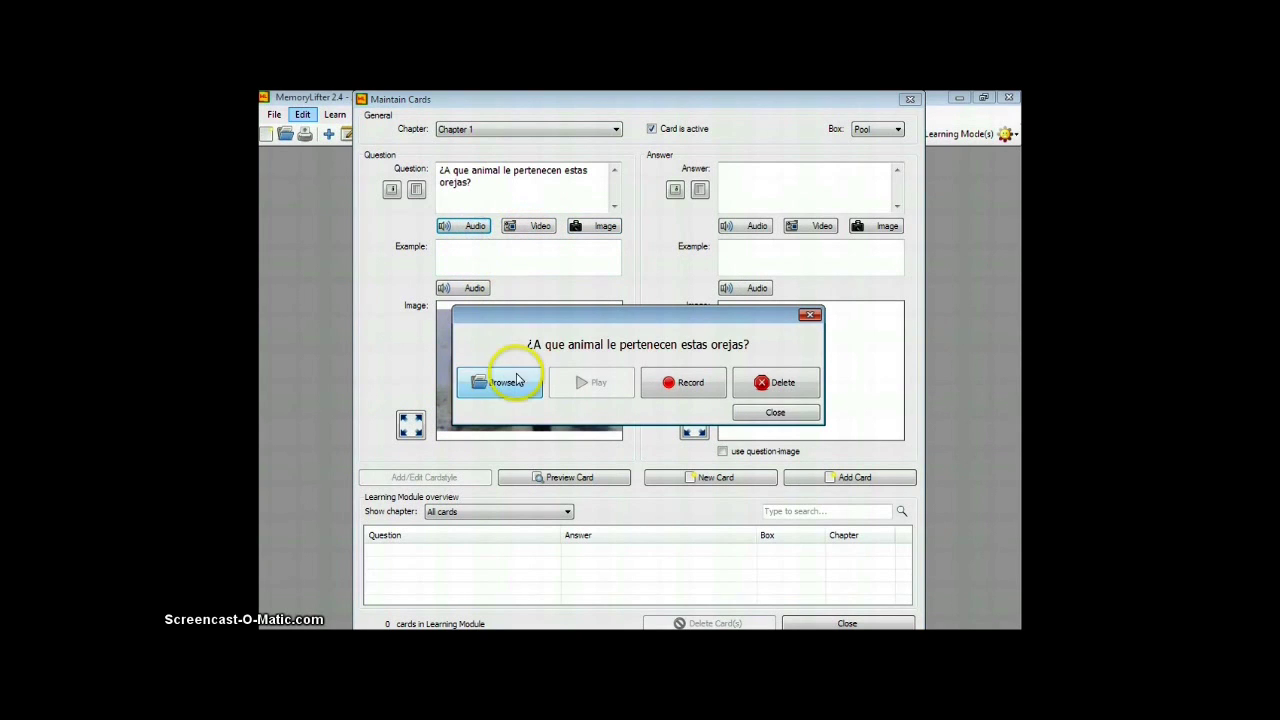
pyautogui.click(505, 382)
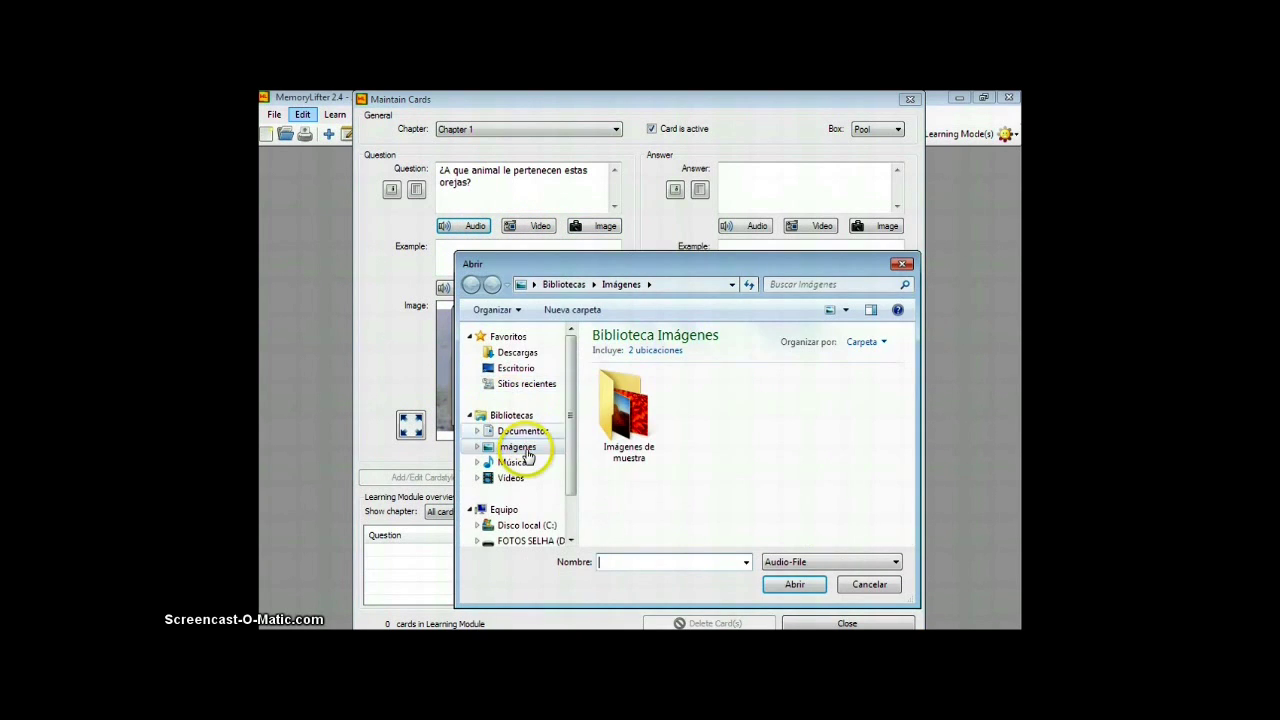
pyautogui.click(514, 541)
pyautogui.moveTo(914, 434); pyautogui.dragTo(910, 490)
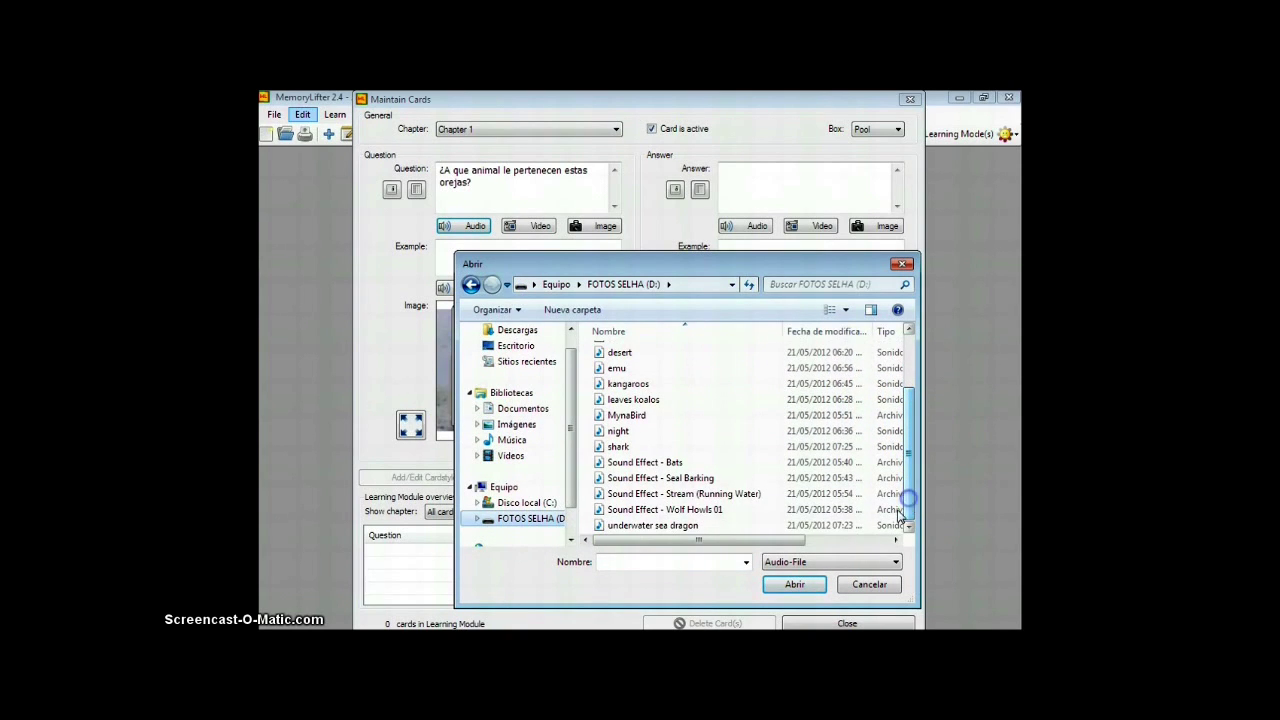
pyautogui.doubleClick(748, 511)
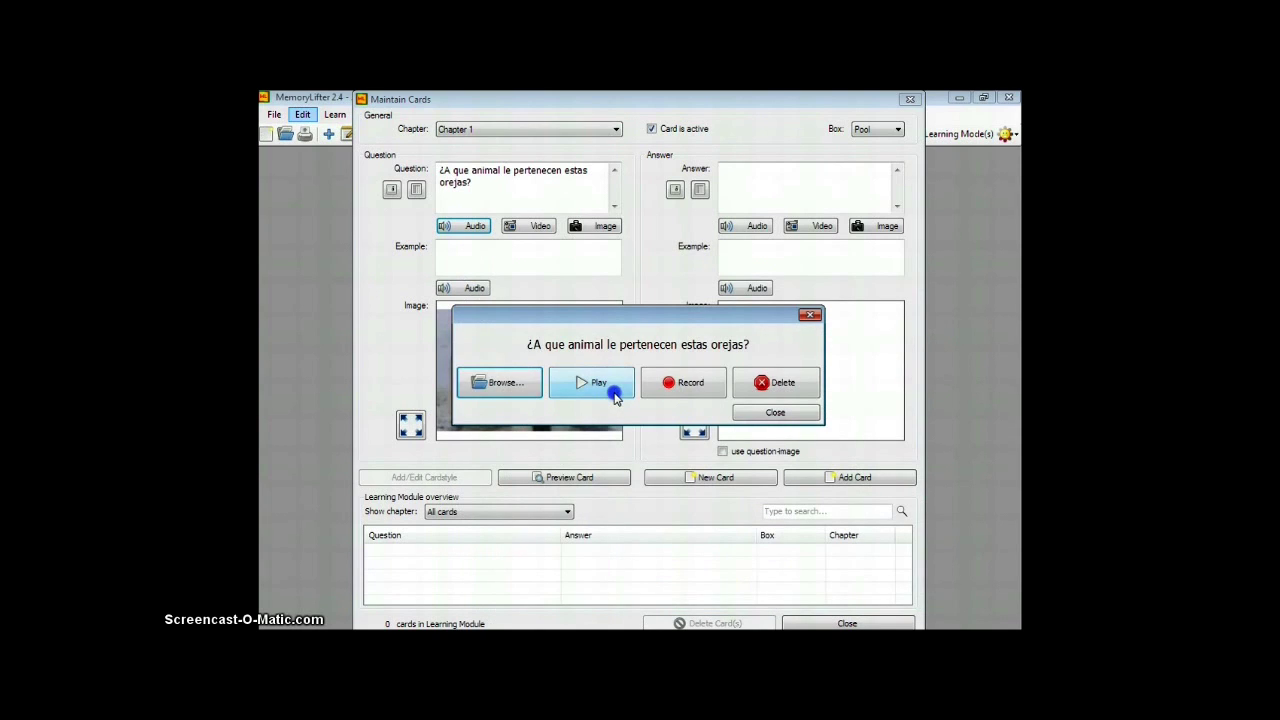
# Step: Play back the sound attached to the question, then close the audio dialog
pyautogui.click(615, 397)
pyautogui.click(615, 393)
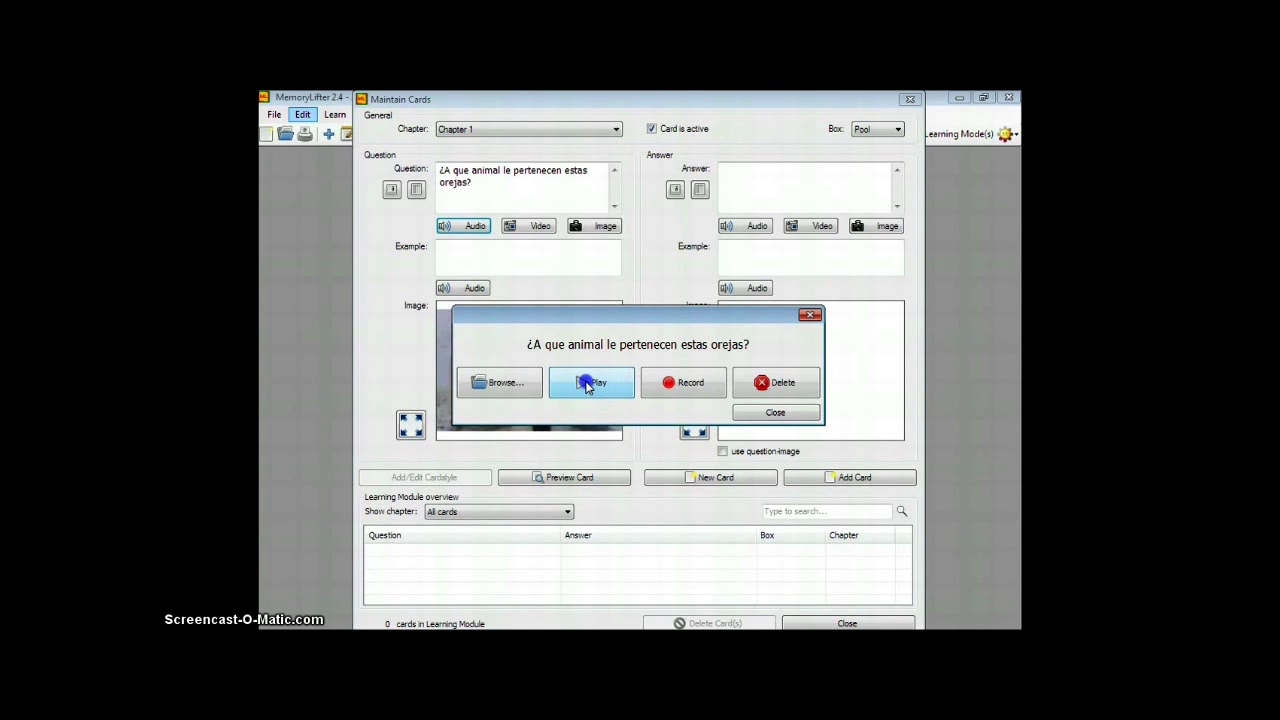
pyautogui.click(775, 412)
# Step: Enter "Son animales que viven en manadas" as the question's example and "Los Lobos" as the answer
pyautogui.click(455, 245)
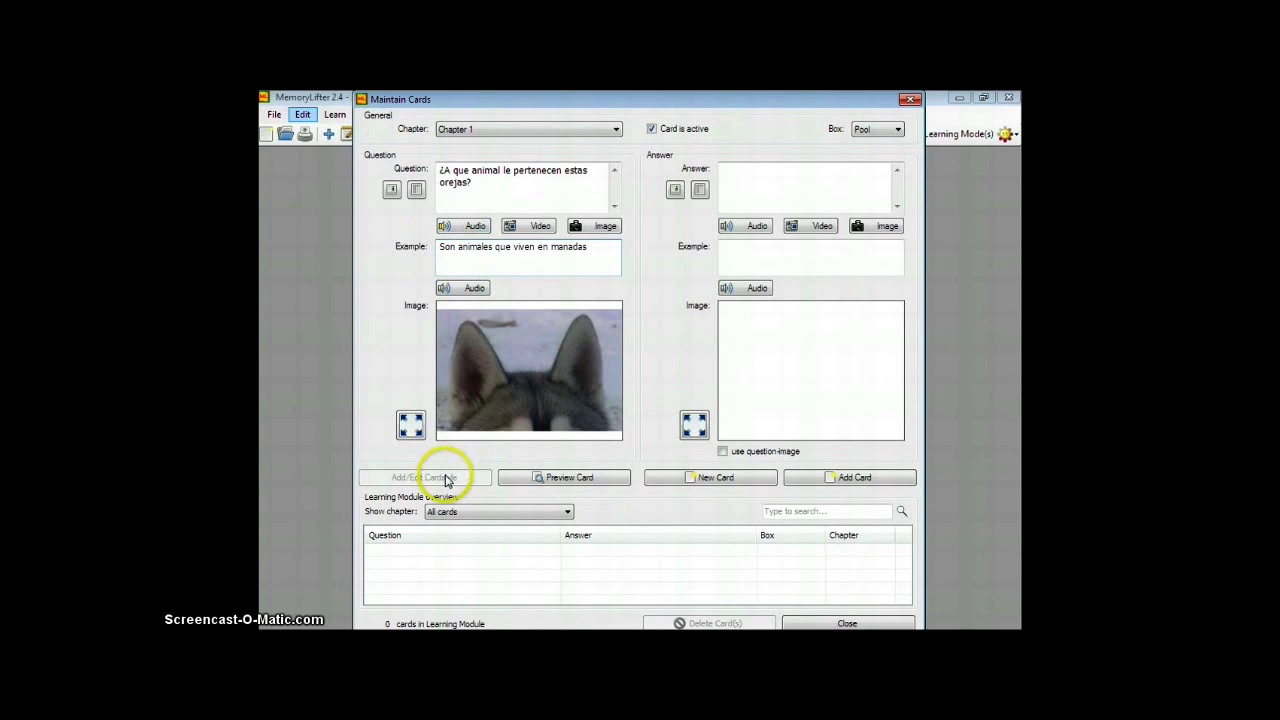
pyautogui.click(783, 184)
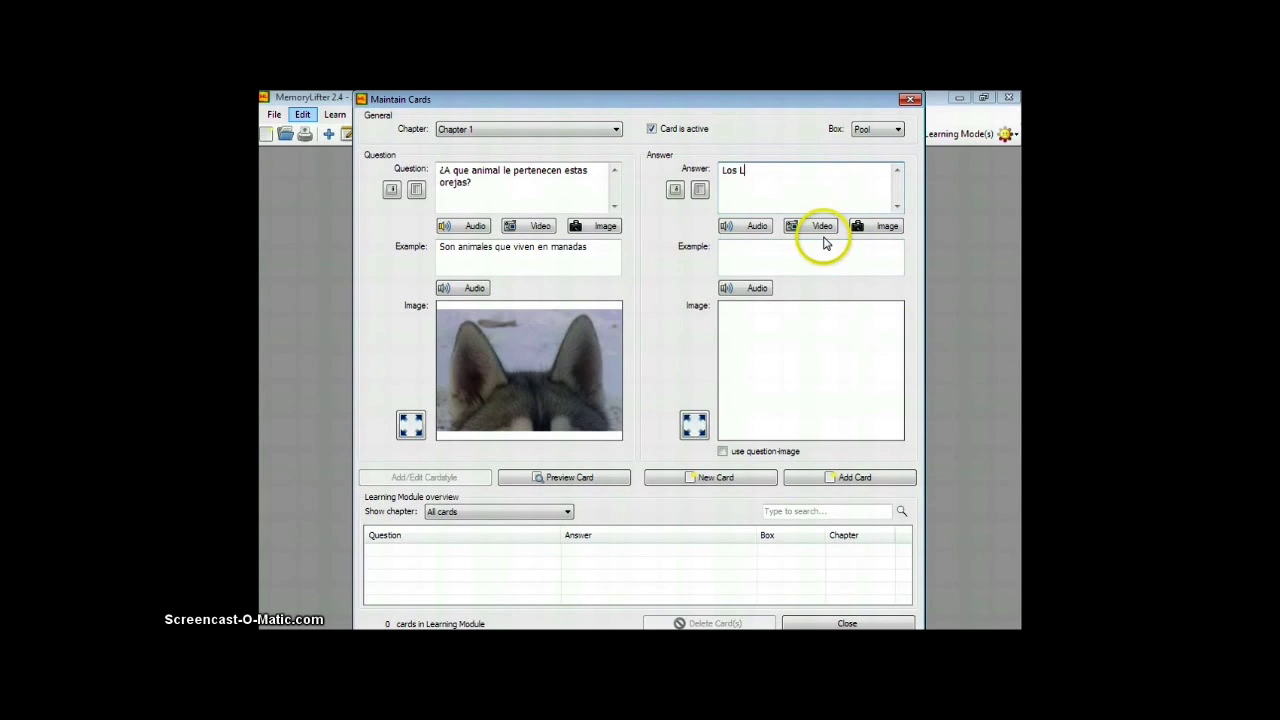
pyautogui.write('s')
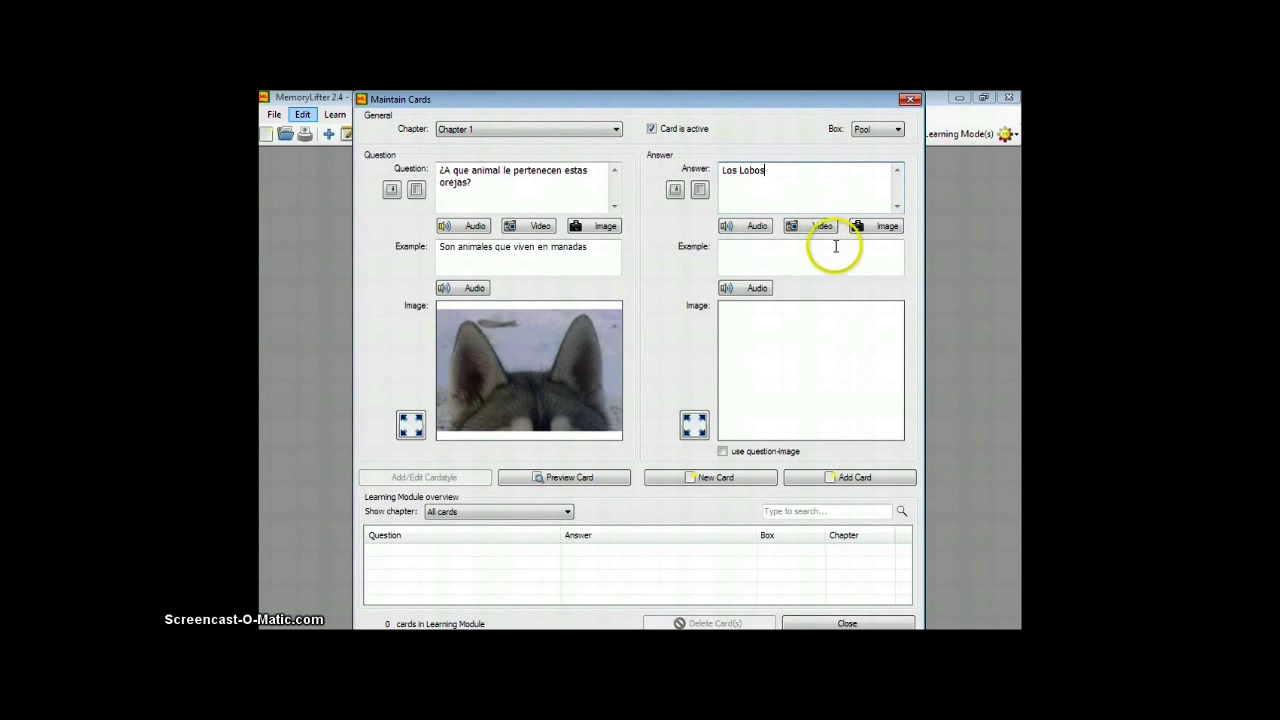
# Step: Attach an audio file from drive D: to the "Los Lobos" answer and close the audio dialog
pyautogui.click(753, 227)
pyautogui.click(503, 391)
pyautogui.moveTo(898, 440); pyautogui.dragTo(907, 483)
pyautogui.doubleClick(712, 528)
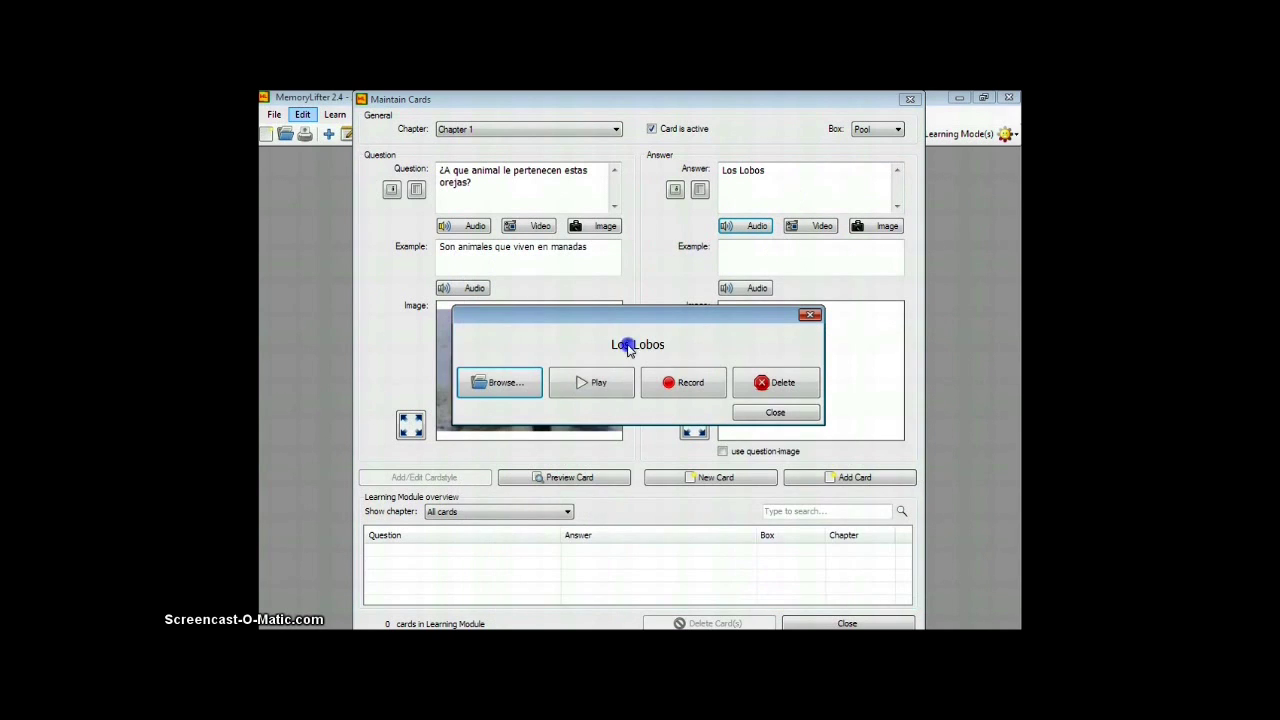
pyautogui.click(764, 412)
# Step: Add the picture of the wolf's face from the Imágenes library as the answer image
pyautogui.click(858, 226)
pyautogui.click(887, 243)
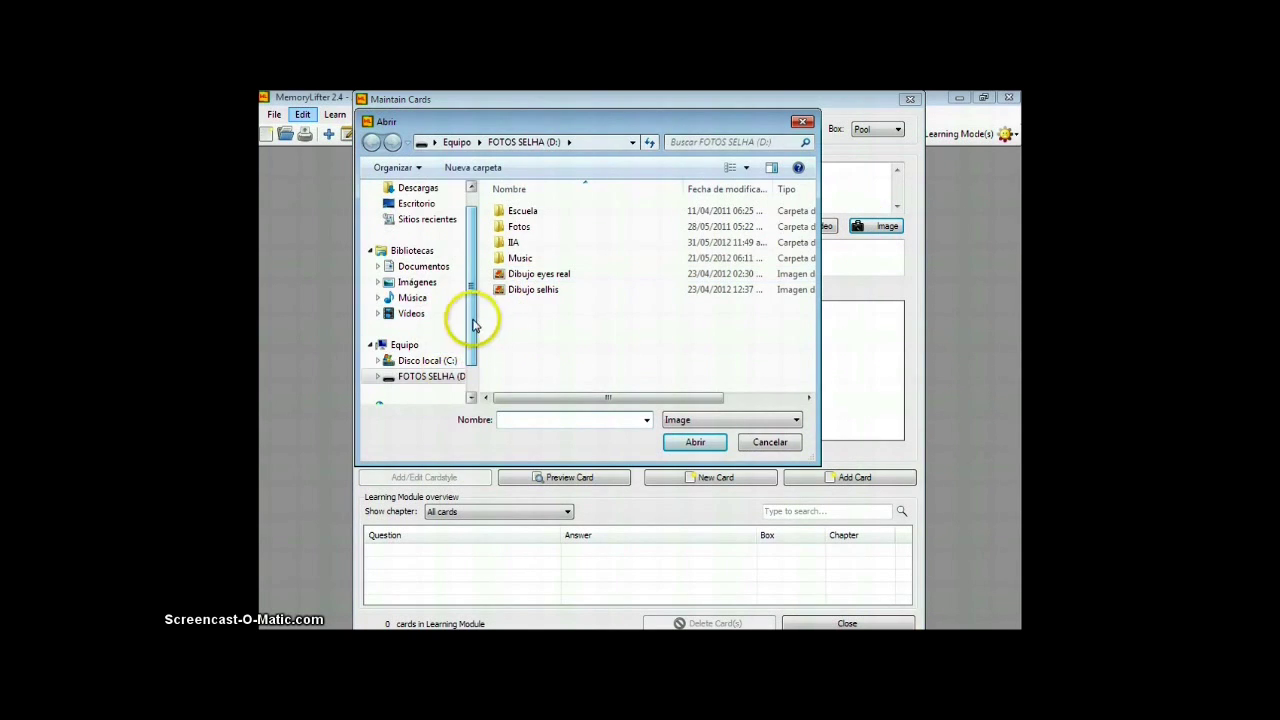
pyautogui.click(437, 286)
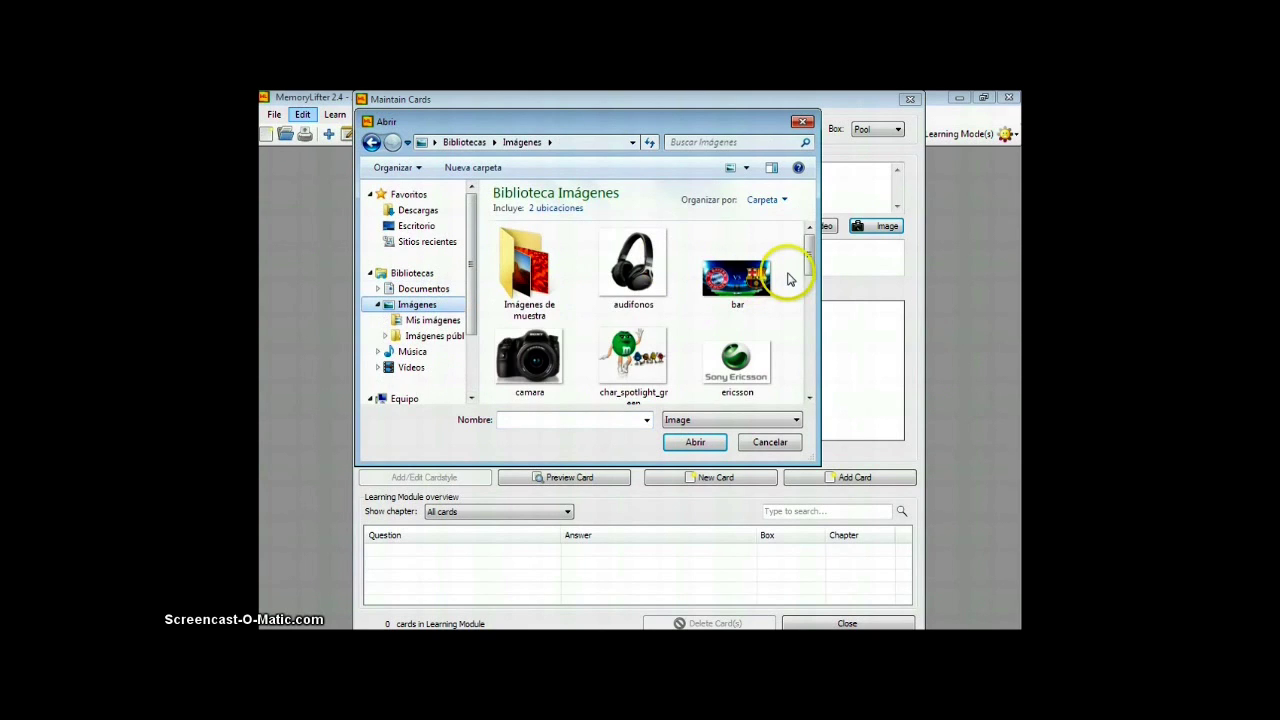
pyautogui.click(810, 318)
pyautogui.doubleClick(630, 248)
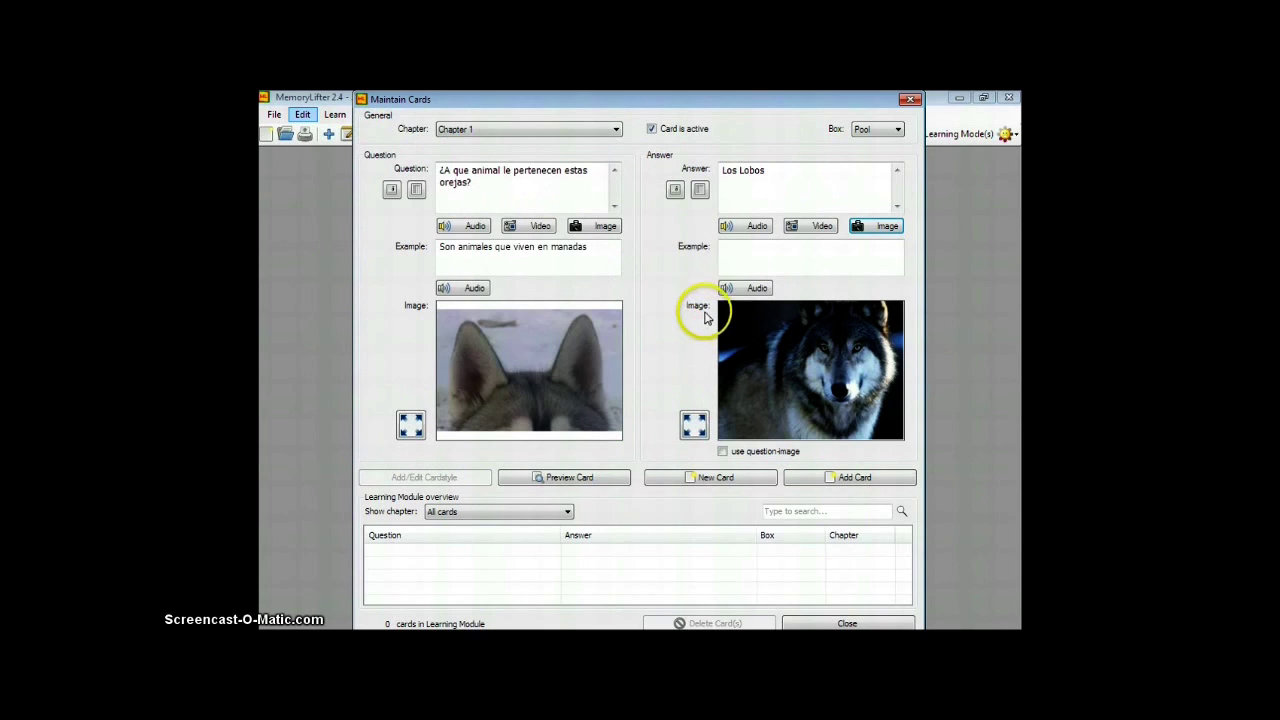
# Step: Enter the answer example "Los lobos son mamíferos carnívoros.", add the card to the module and close the card editor
pyautogui.click(768, 250)
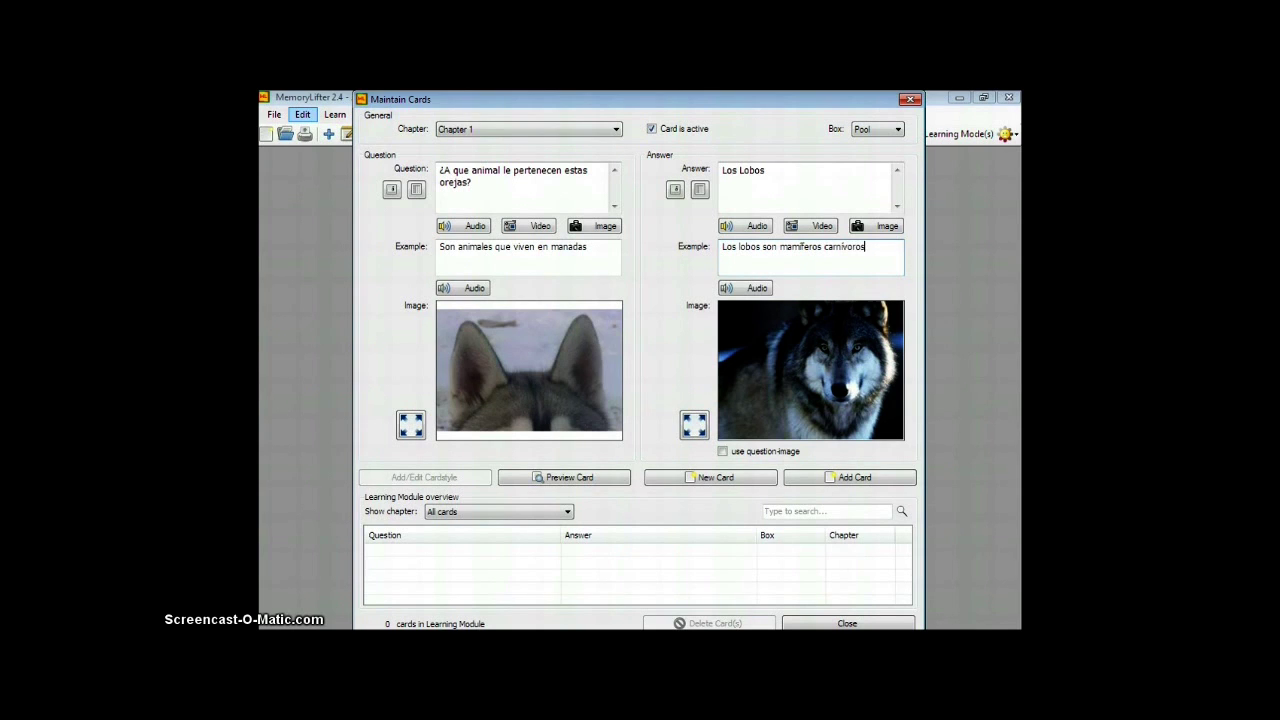
pyautogui.write('.')
pyautogui.click(832, 480)
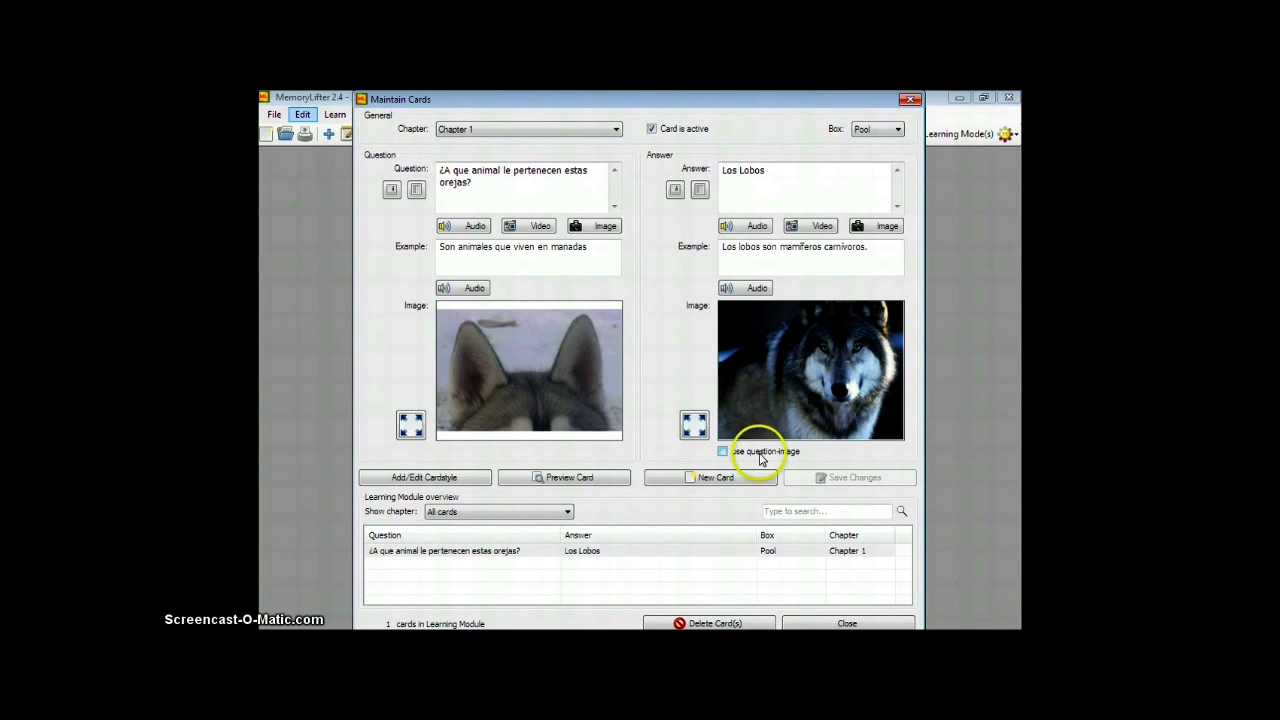
pyautogui.click(828, 623)
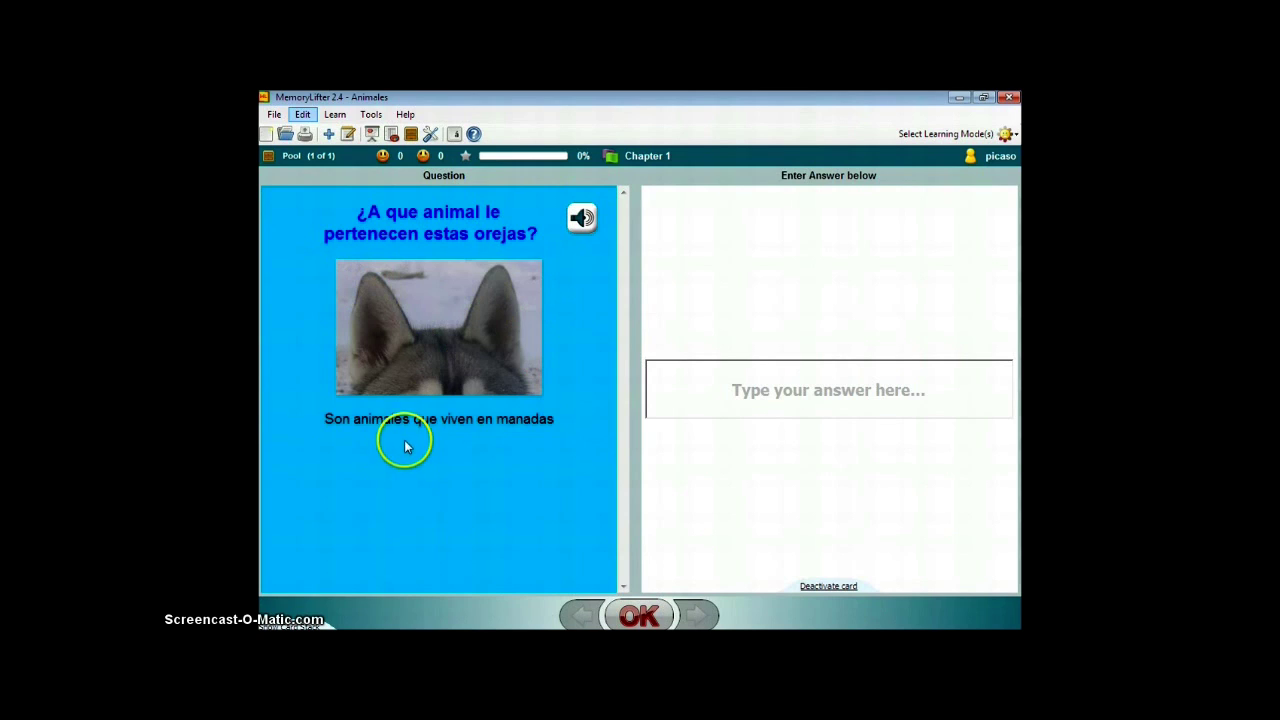
# Step: Answer the wolf card with "Los Lobos", dismiss the feedback and advance to the next card
pyautogui.click(696, 401)
pyautogui.write('Los Lobos')
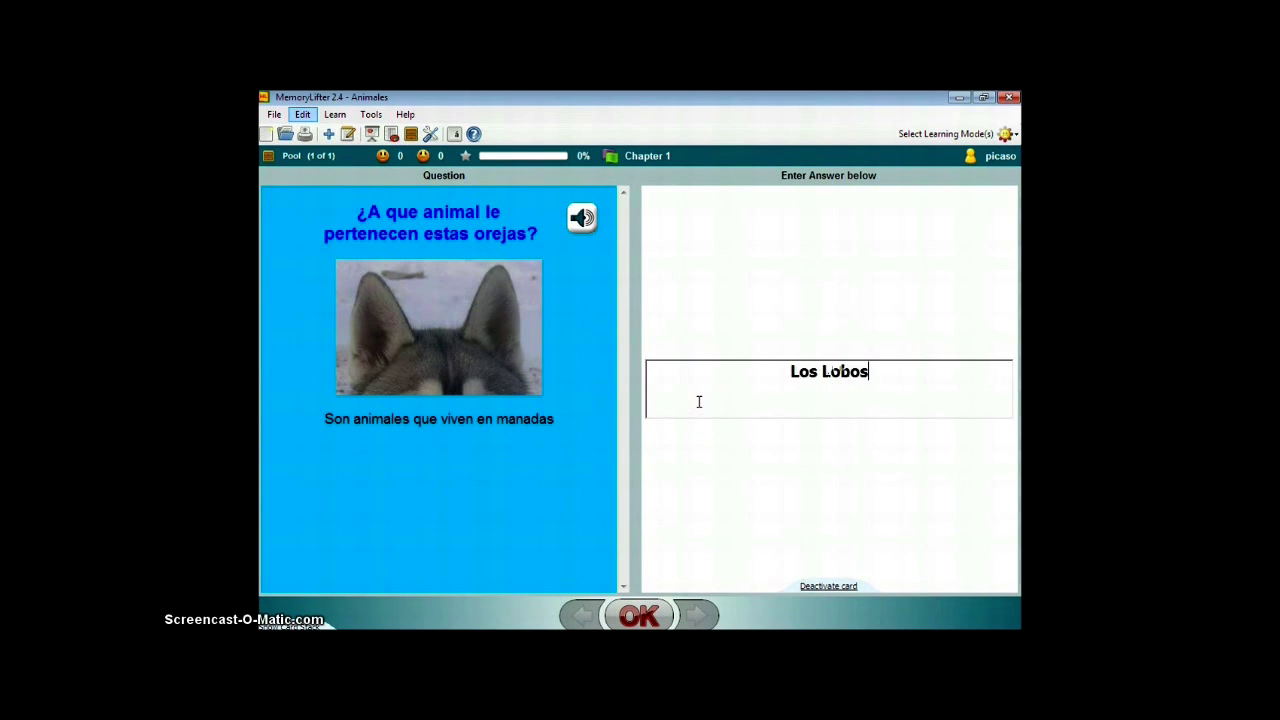
pyautogui.press('Return')
pyautogui.click(705, 408)
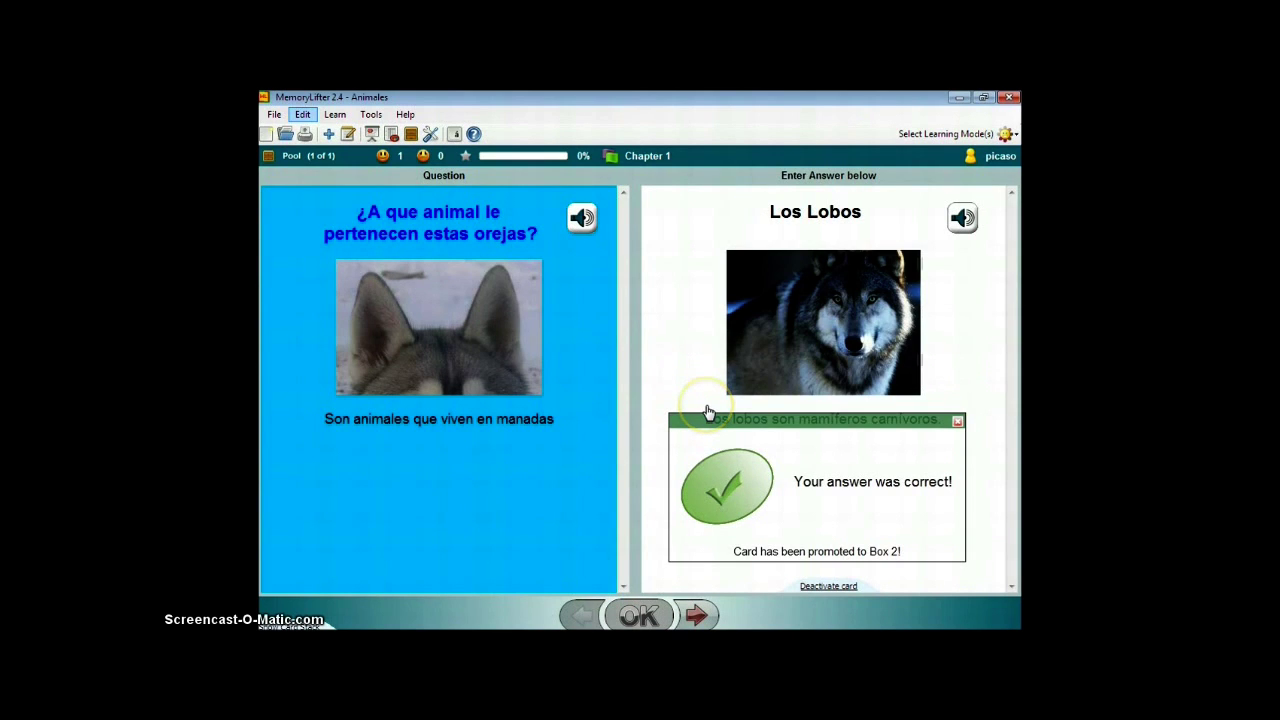
pyautogui.click(706, 410)
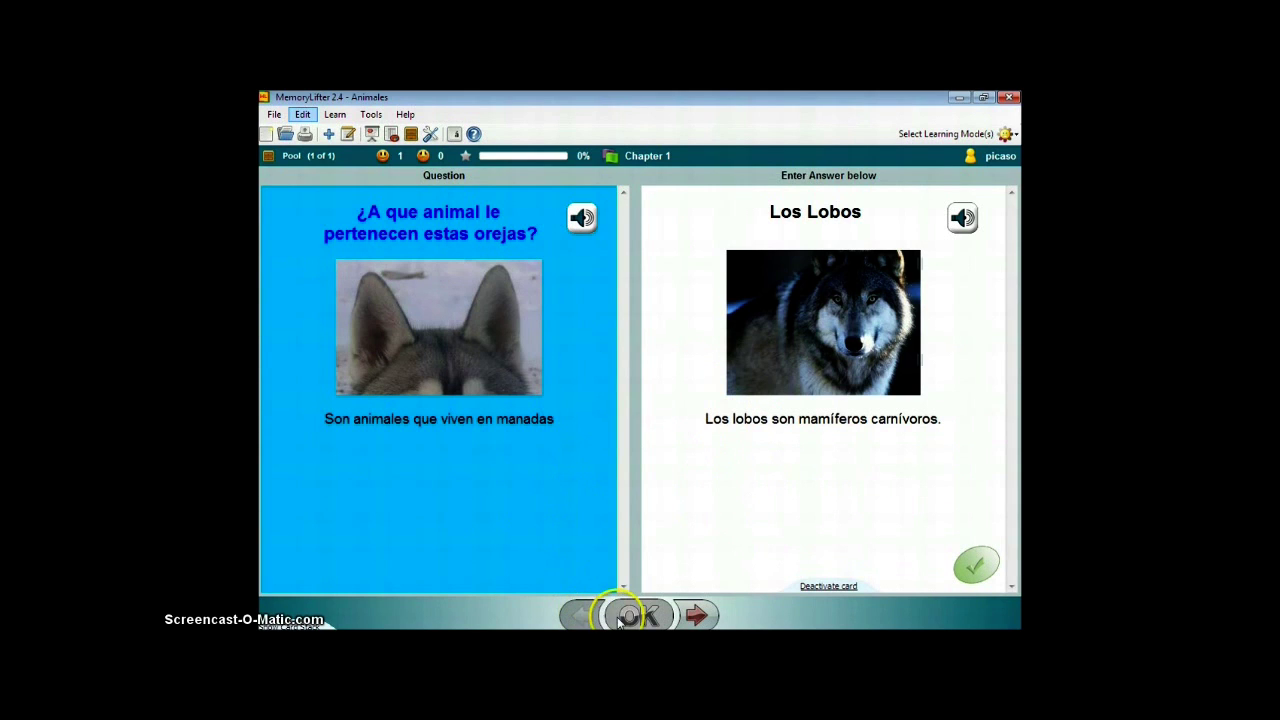
pyautogui.click(695, 617)
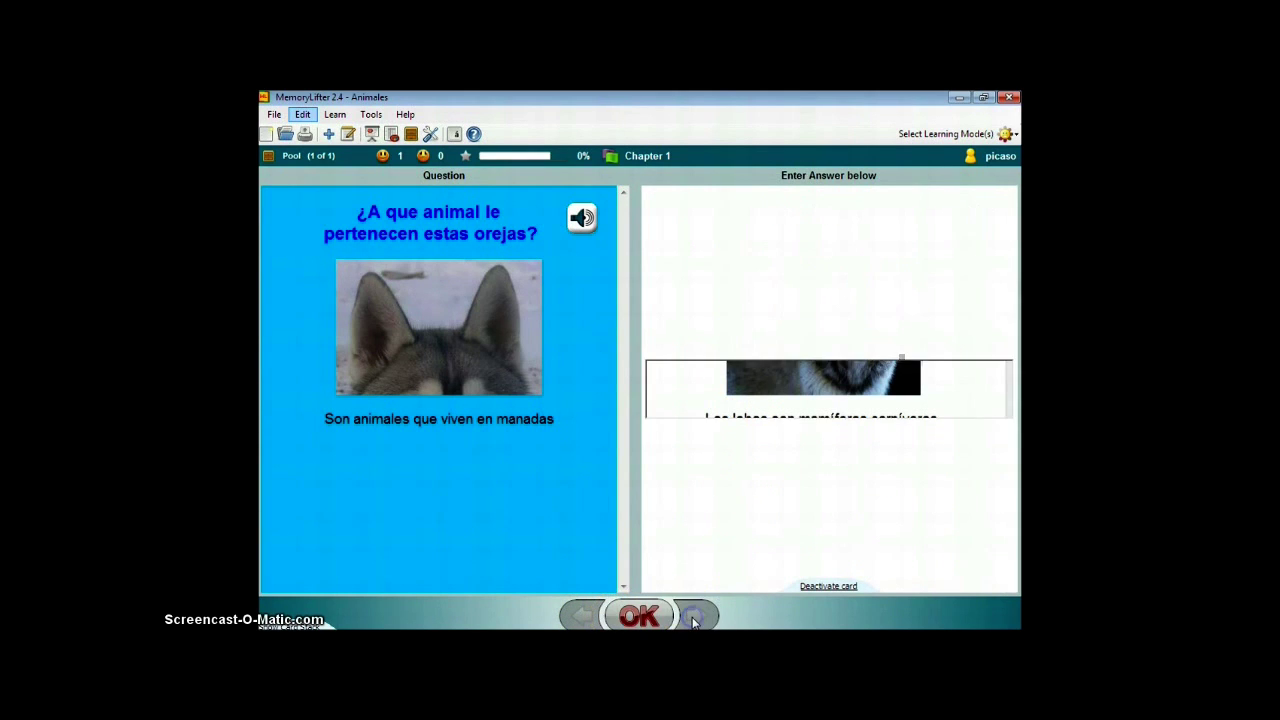
# Step: Test a wrong response by answering the wolf card with "Las vacas", then play the answer's sound
pyautogui.click(666, 443)
pyautogui.write('Lo')
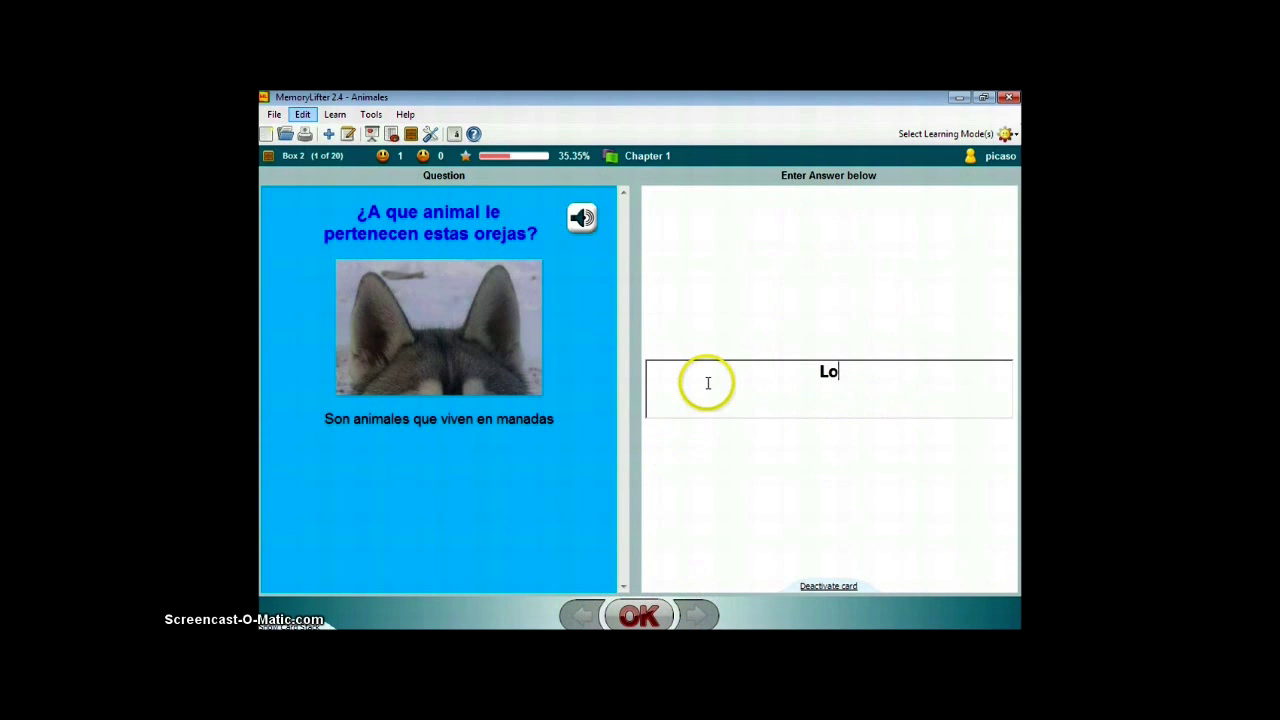
pyautogui.write('s')
pyautogui.press('BackSpace')
pyautogui.press('BackSpace')
pyautogui.write('as vacas')
pyautogui.press('Return')
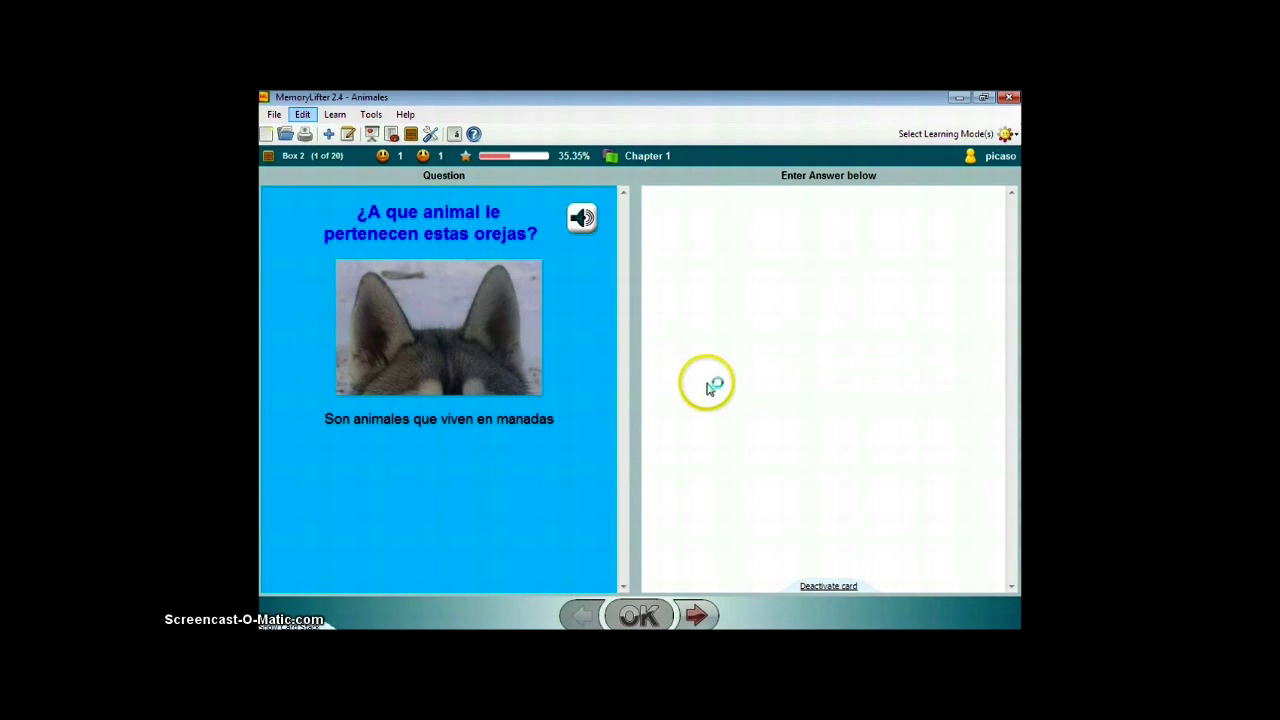
pyautogui.click(963, 243)
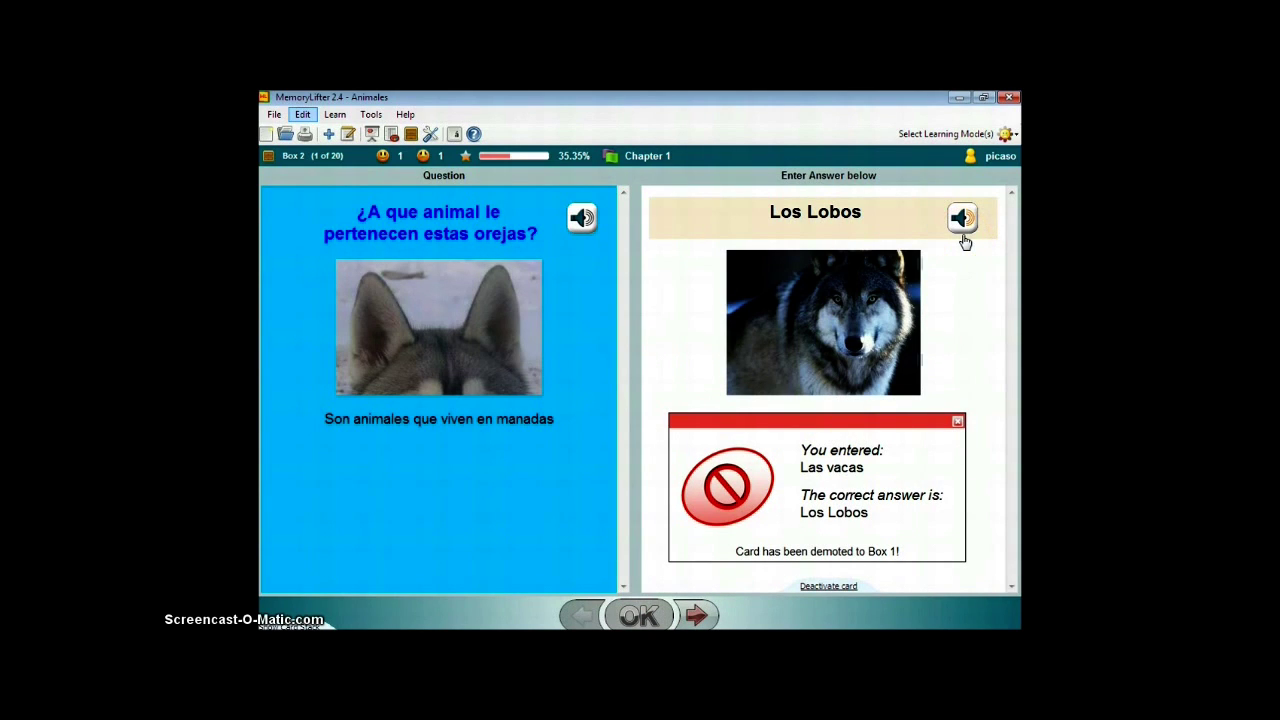
pyautogui.click(343, 497)
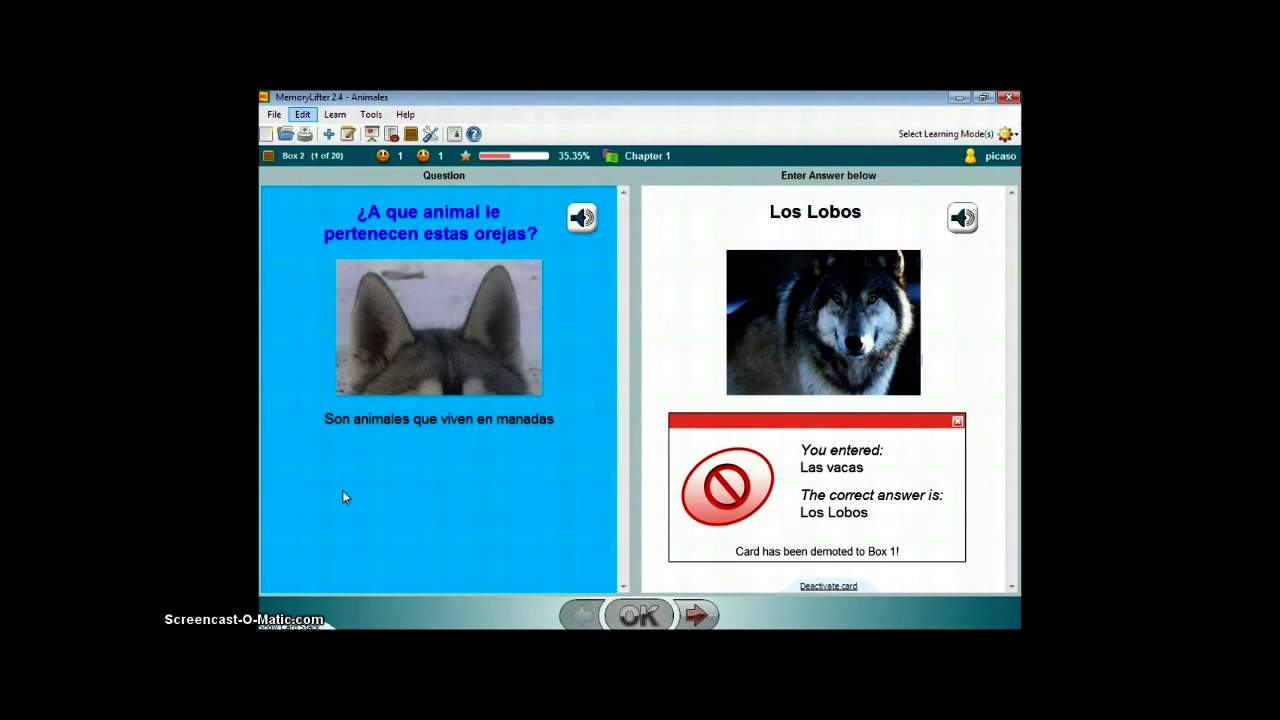
pyautogui.click(345, 503)
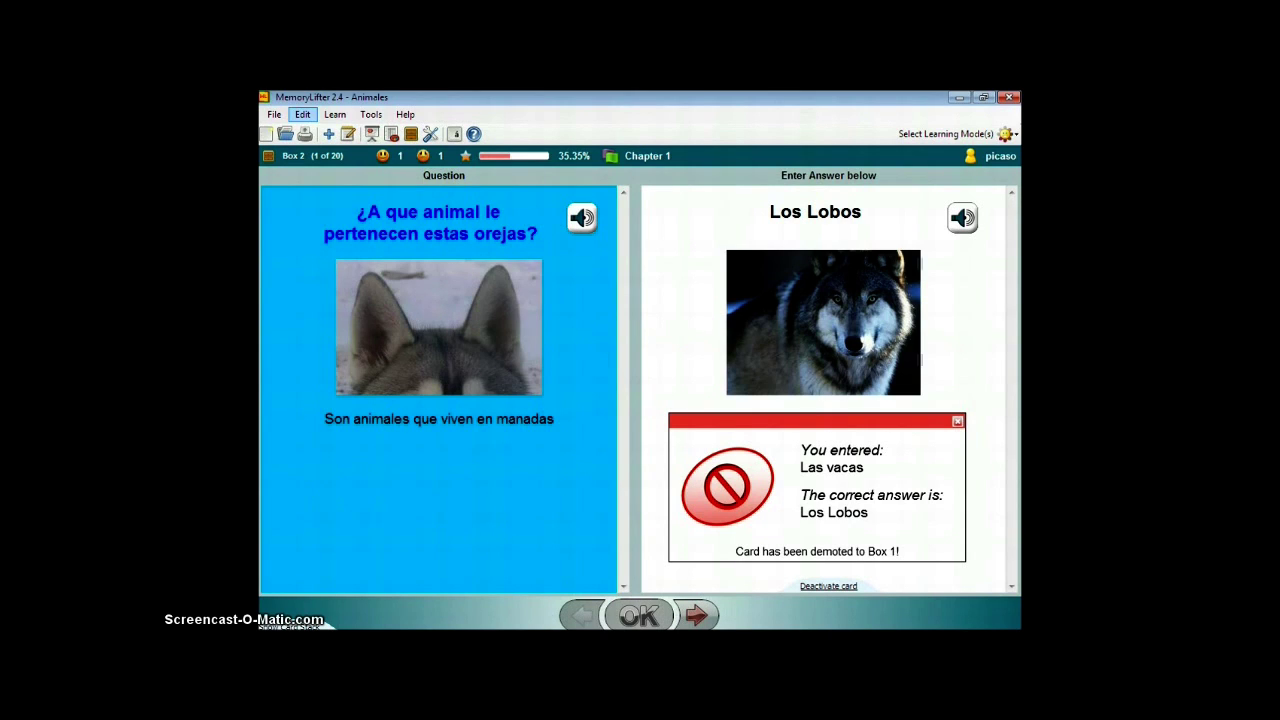